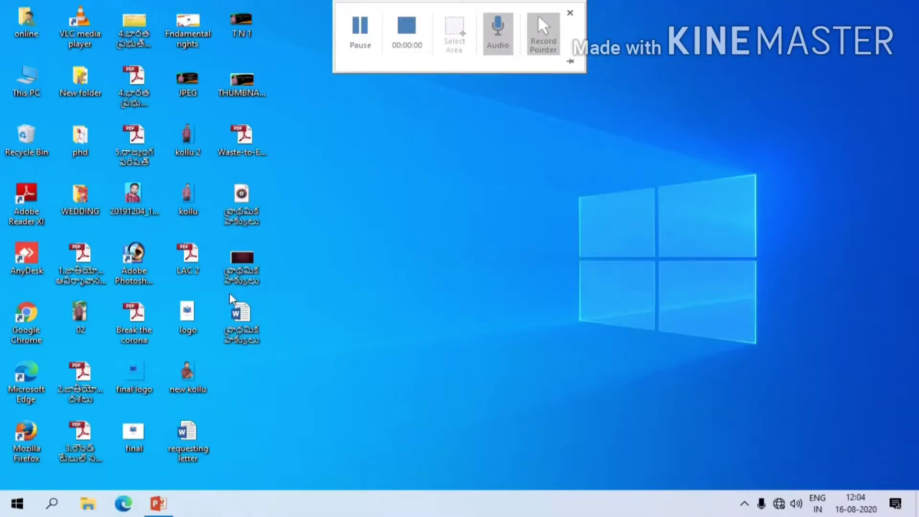
Launch PowerPoint 2016 from the Start menu's Recently added list
{"action": "left_click", "coordinate": [20, 505]}
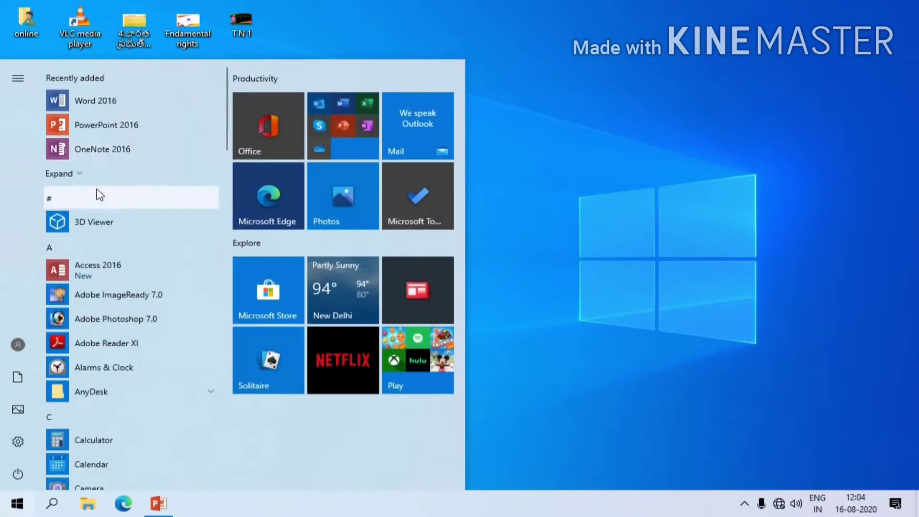
{"action": "left_click", "coordinate": [126, 128]}
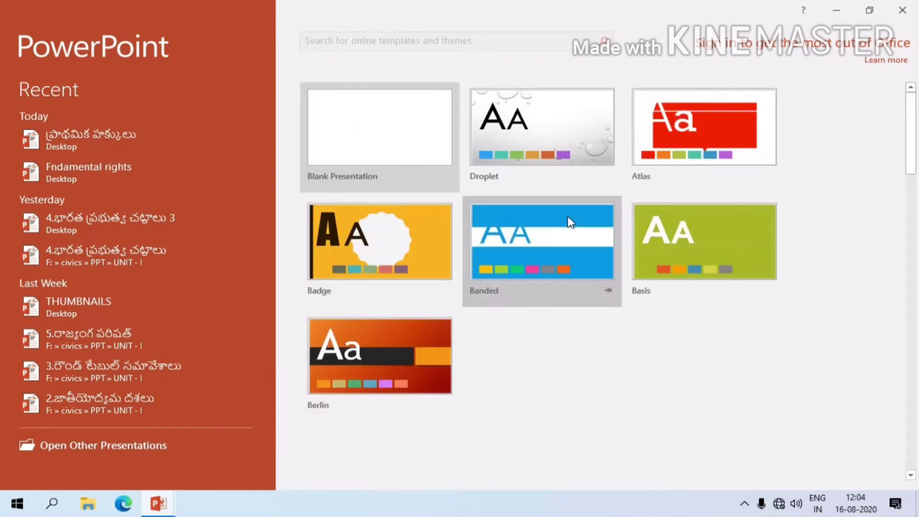
Create a new presentation using the Droplet theme
{"action": "left_click", "coordinate": [555, 135]}
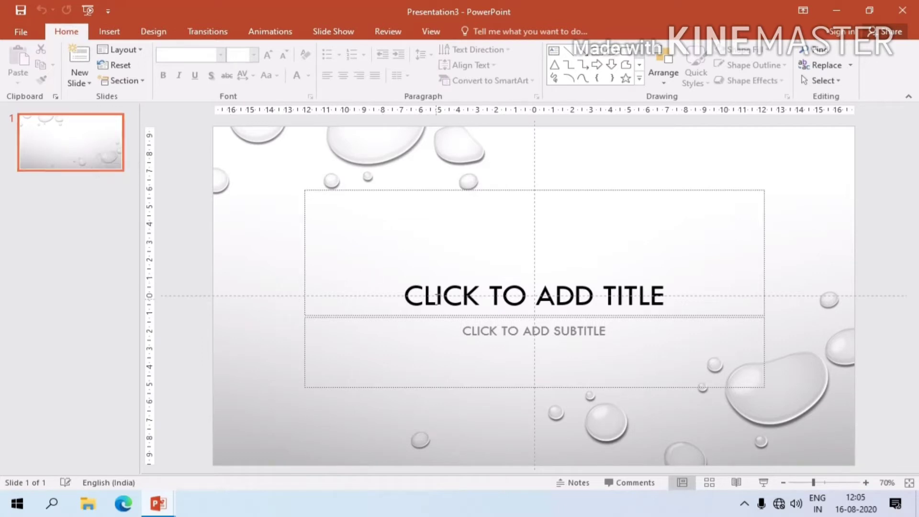
Switch slide 1 to the Title and Content layout with title and bullet placeholders
{"action": "left_click", "coordinate": [436, 297]}
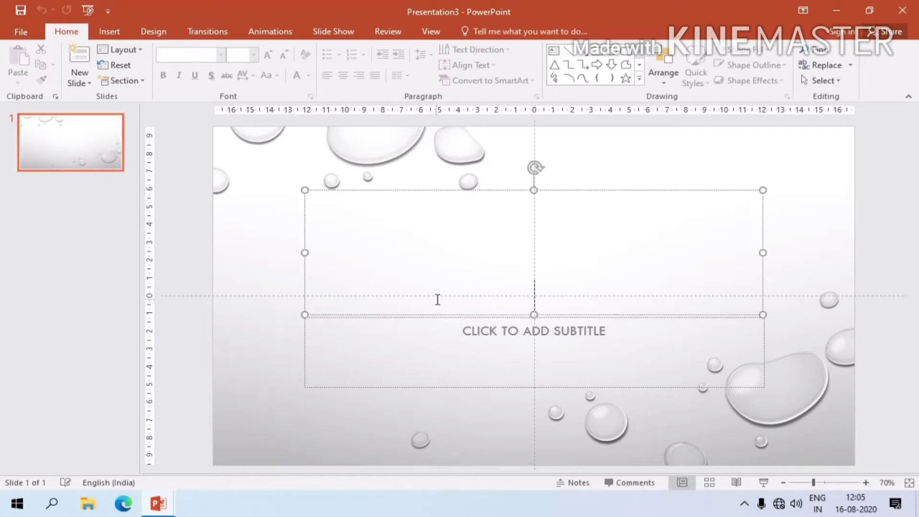
{"action": "left_click", "coordinate": [99, 153]}
{"action": "right_click", "coordinate": [99, 154]}
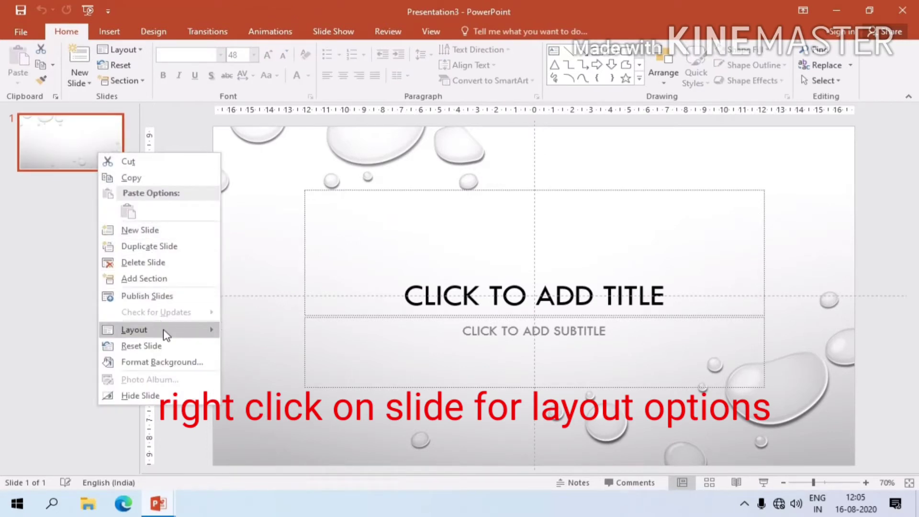
{"action": "mouse_move", "coordinate": [134, 329]}
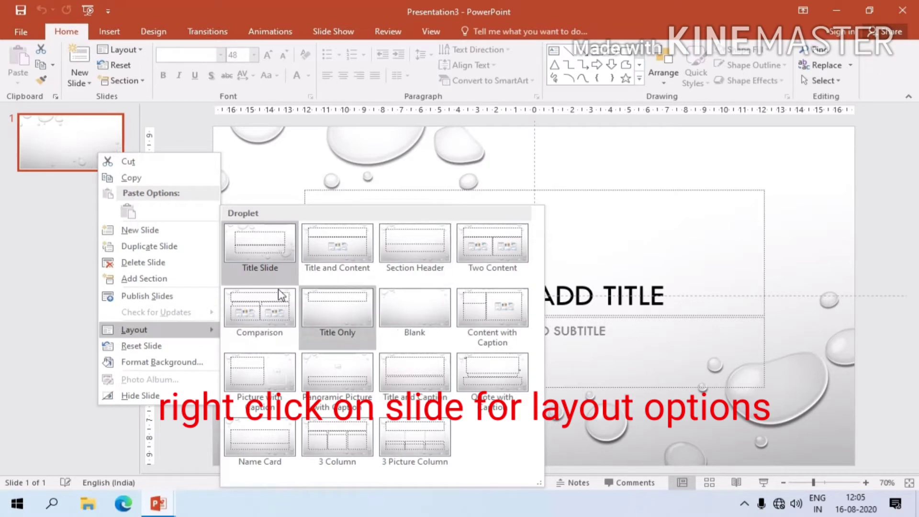
{"action": "left_click", "coordinate": [337, 247]}
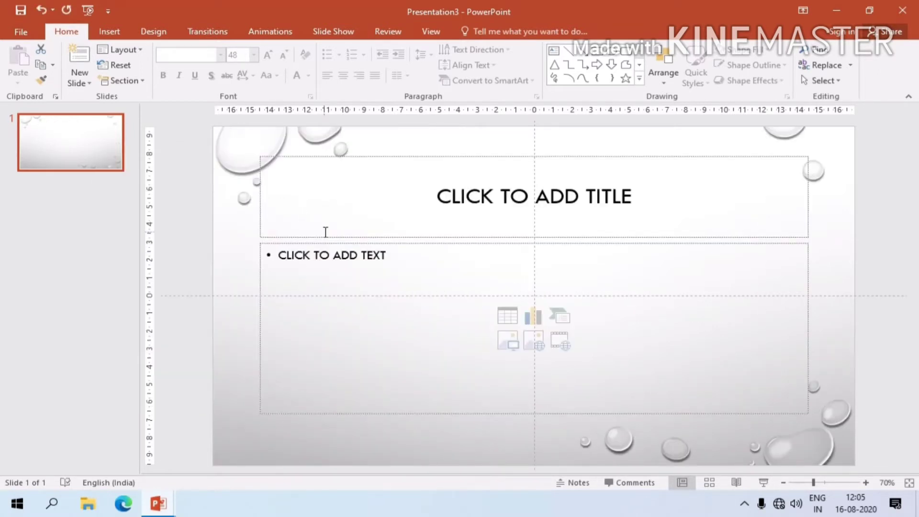
Title slide 1 INDIAN CONSTITUTION and add bullets PRE AMBLE and RIGID AND FLEXIBLE CONSTITUTION
{"action": "left_click", "coordinate": [482, 198]}
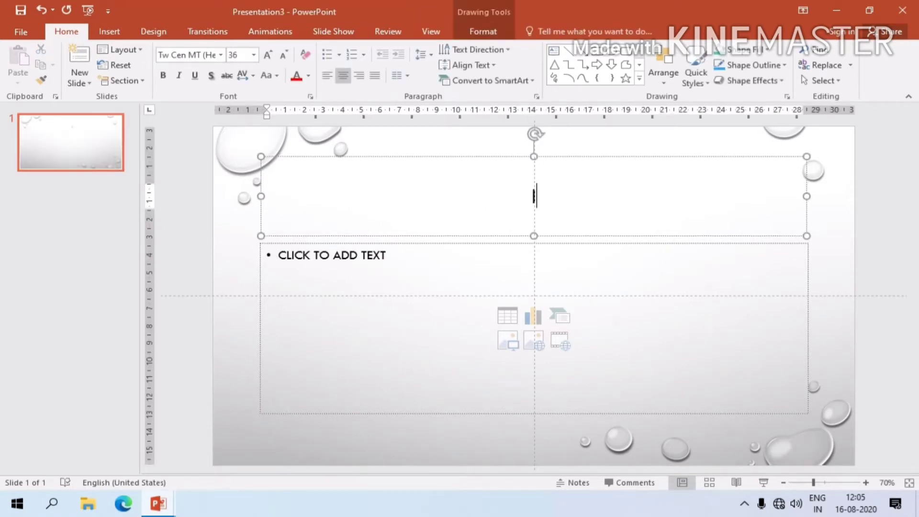
{"action": "type", "text": "IN"}
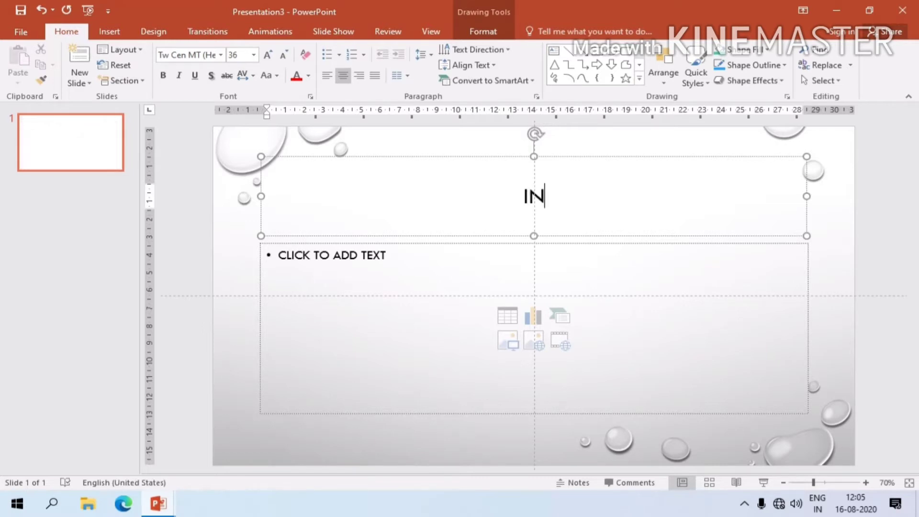
{"action": "type", "text": "DIAN"}
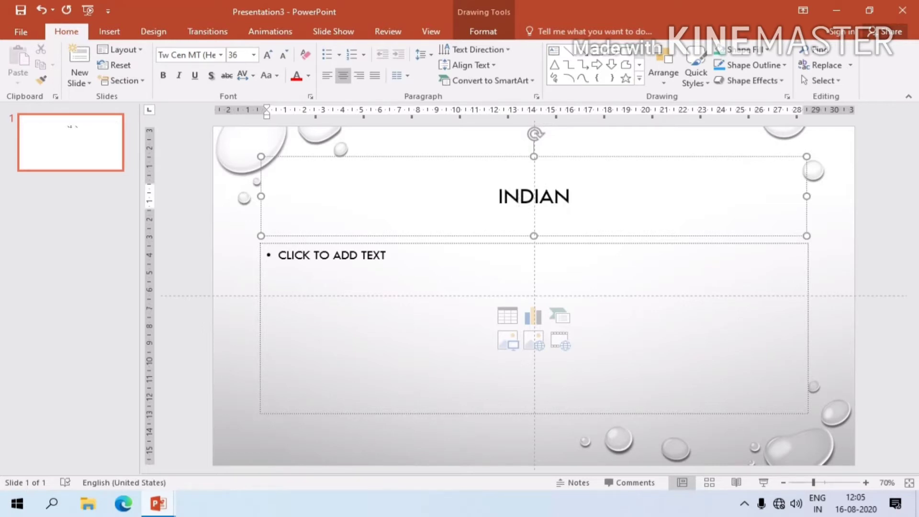
{"action": "type", "text": " CONS"}
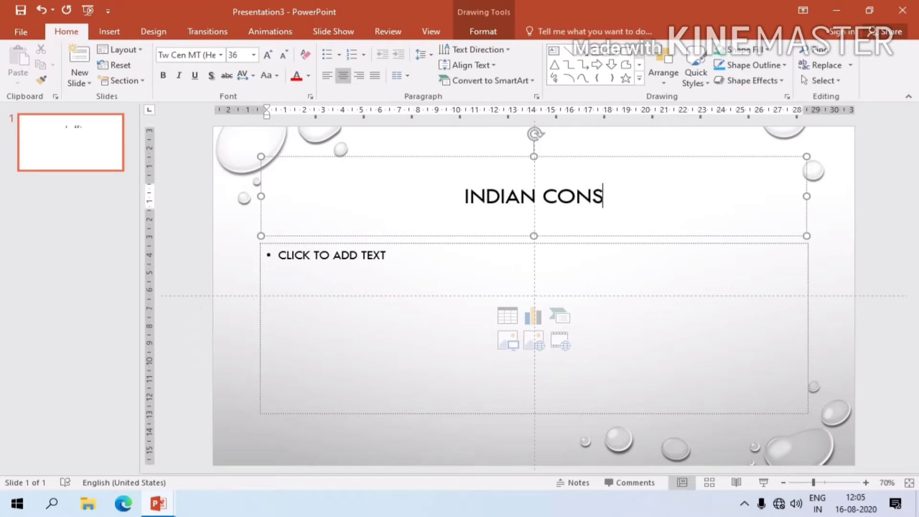
{"action": "type", "text": "TI"}
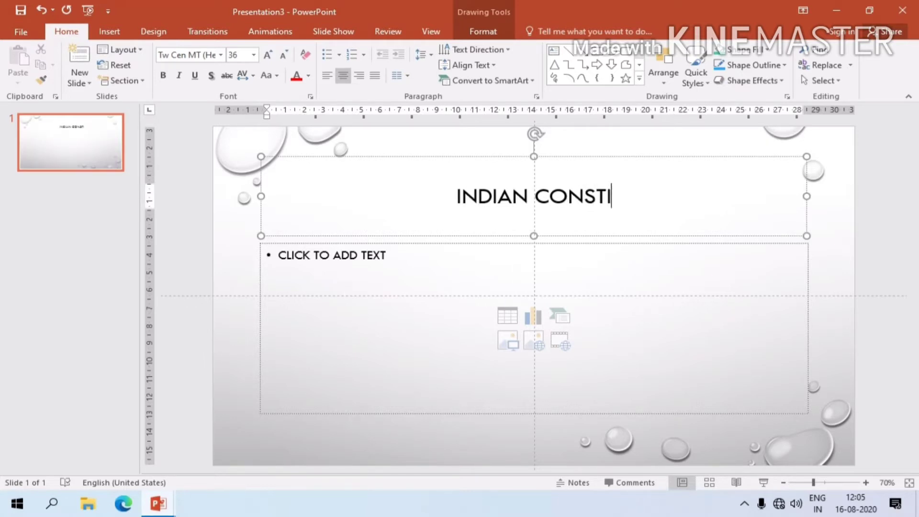
{"action": "type", "text": "TUTION"}
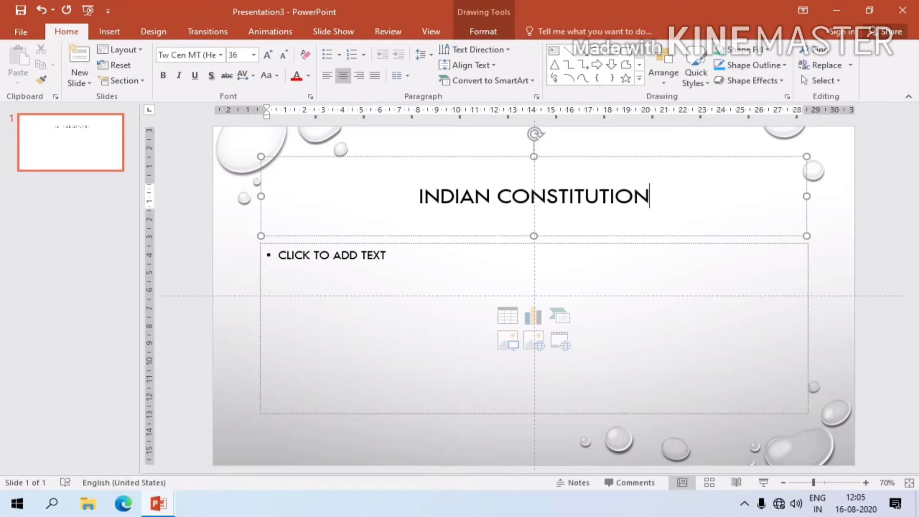
{"action": "left_click", "coordinate": [367, 262]}
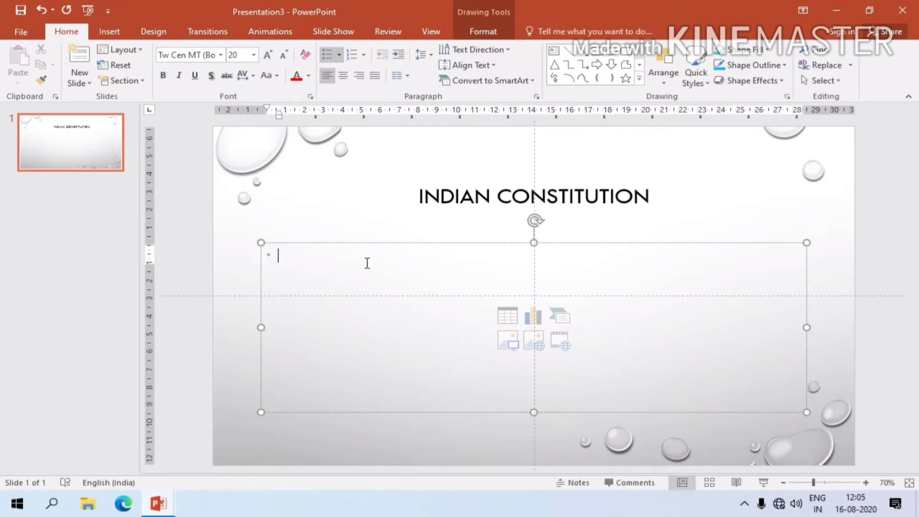
{"action": "type", "text": "PR"}
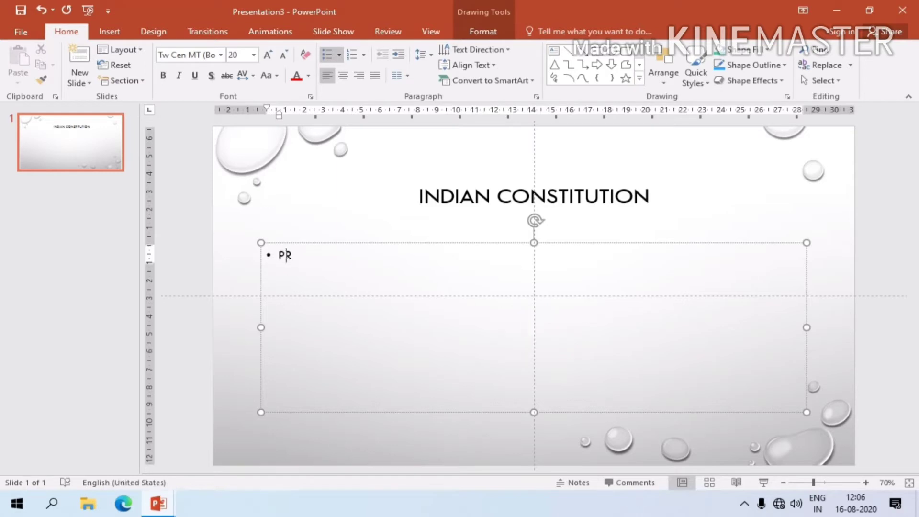
{"action": "type", "text": "E A"}
{"action": "type", "text": "MBLE"}
{"action": "key", "text": "Return"}
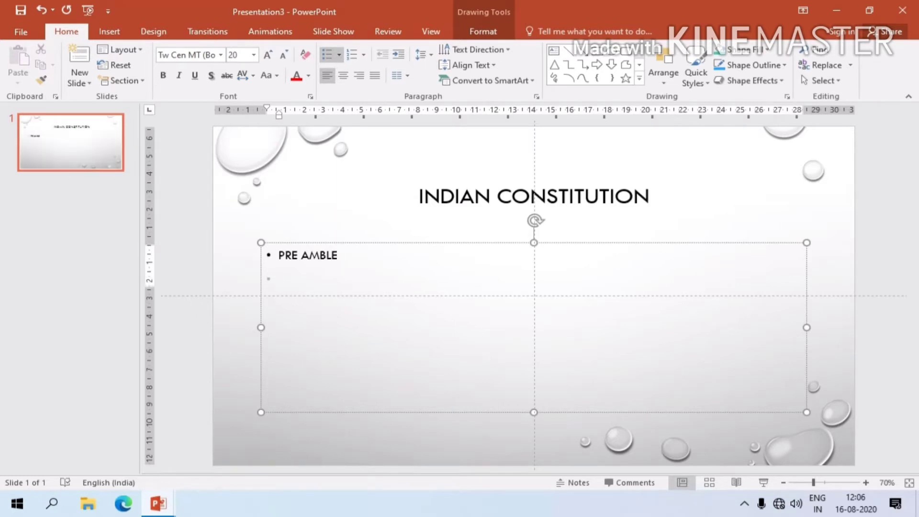
{"action": "type", "text": "RIGID AND FLEXIBLE CONSTITUTION"}
{"action": "key", "text": "Return"}
Add the third bullet UNITARY AND FEDERAL GOVERNMENT and insert a new Title and Content slide
{"action": "type", "text": "UNITARY AND FEDERAL GOVERNMENT"}
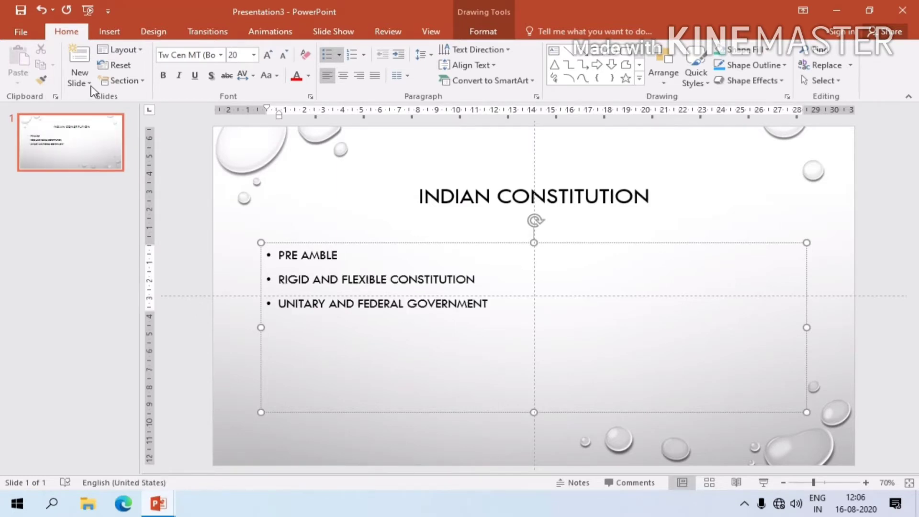
{"action": "left_click", "coordinate": [88, 84]}
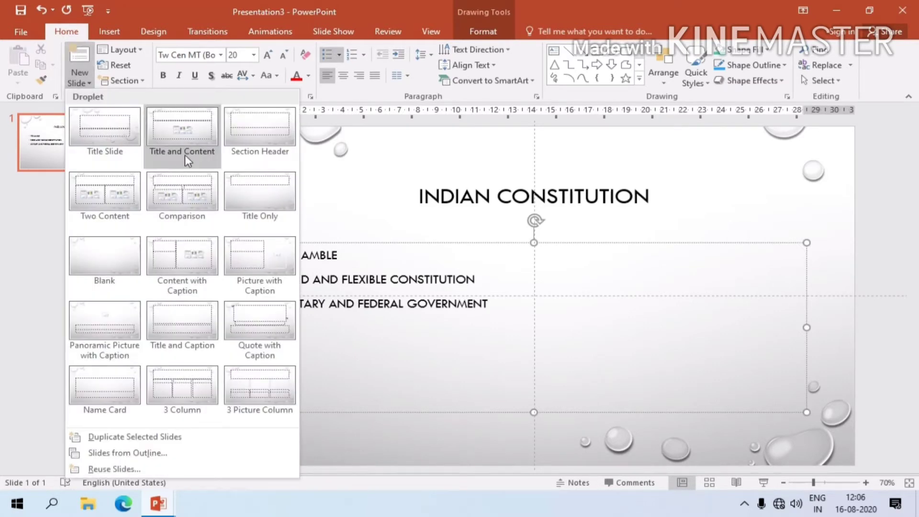
{"action": "left_click", "coordinate": [190, 133]}
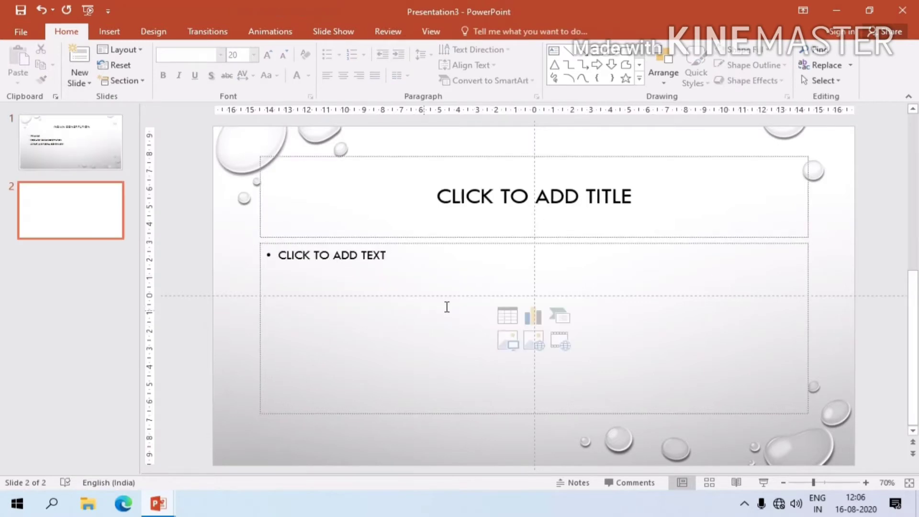
Title the new slide FUNDAMENTAL RIGHTS, then select slide 1's INDIAN CONSTITUTION title text
{"action": "left_click", "coordinate": [492, 198]}
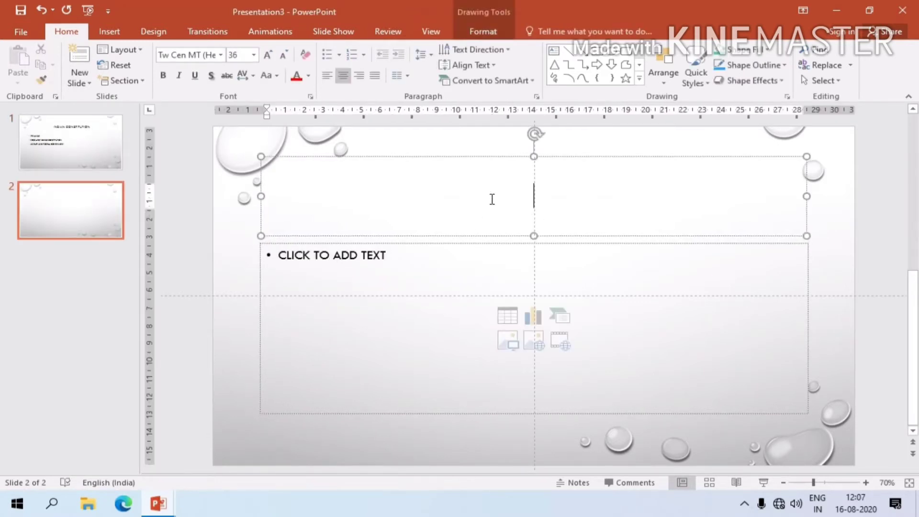
{"action": "type", "text": "FU"}
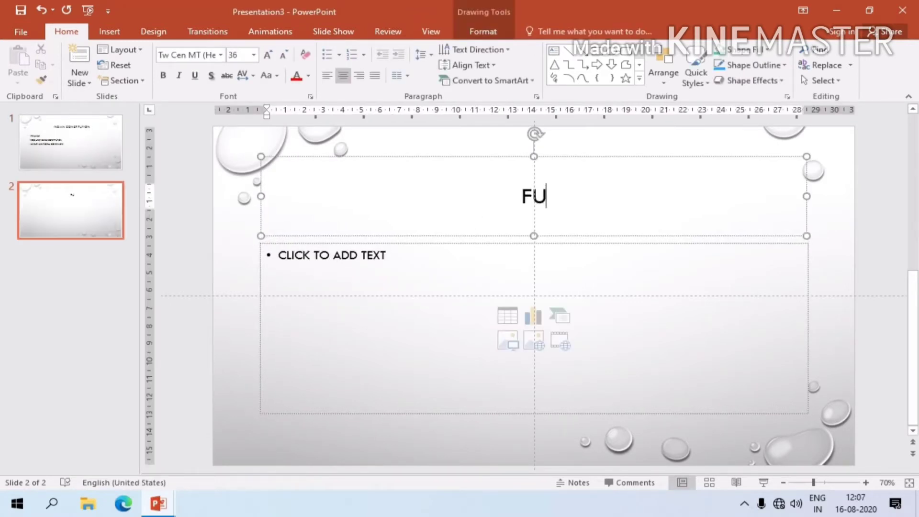
{"action": "type", "text": "NDAMEN"}
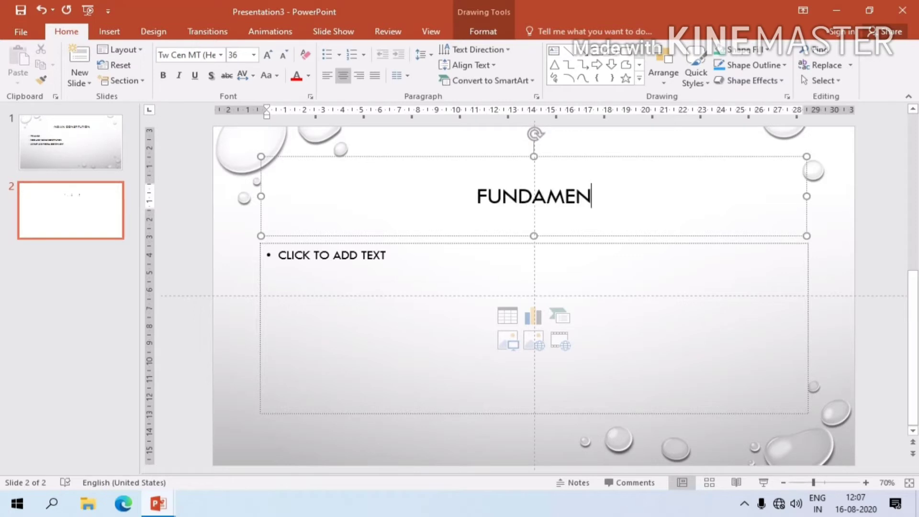
{"action": "type", "text": "TAL"}
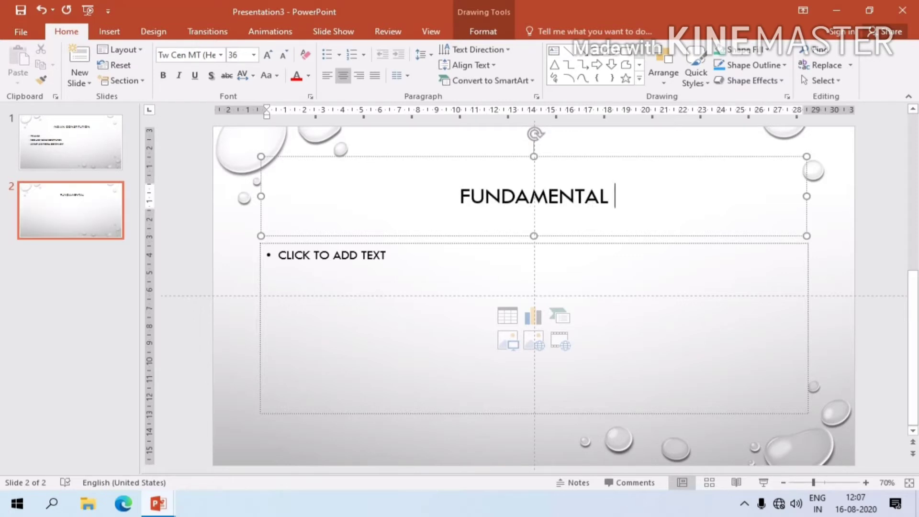
{"action": "type", "text": " RIGHT"}
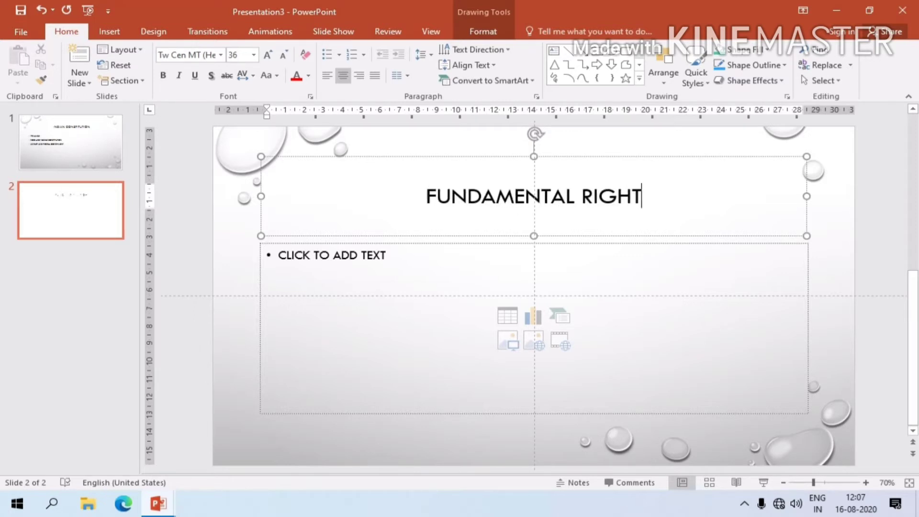
{"action": "type", "text": "S"}
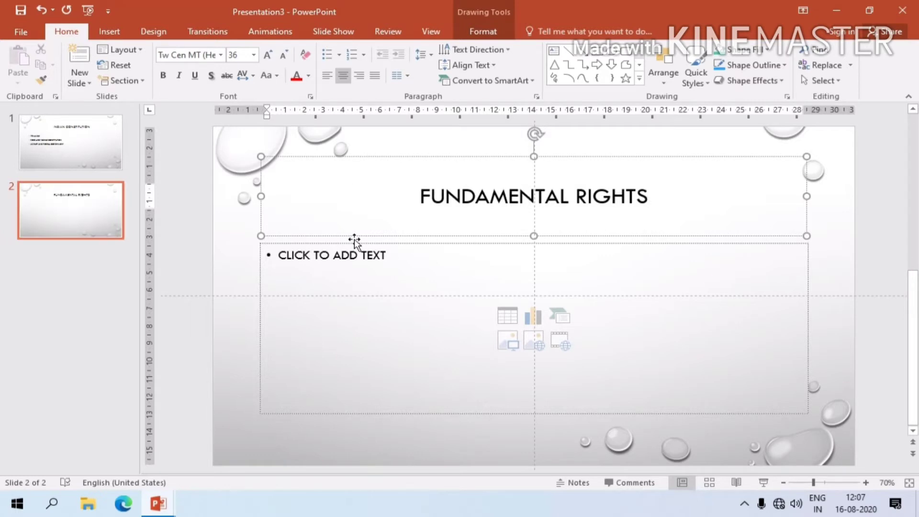
{"action": "left_click", "coordinate": [362, 255]}
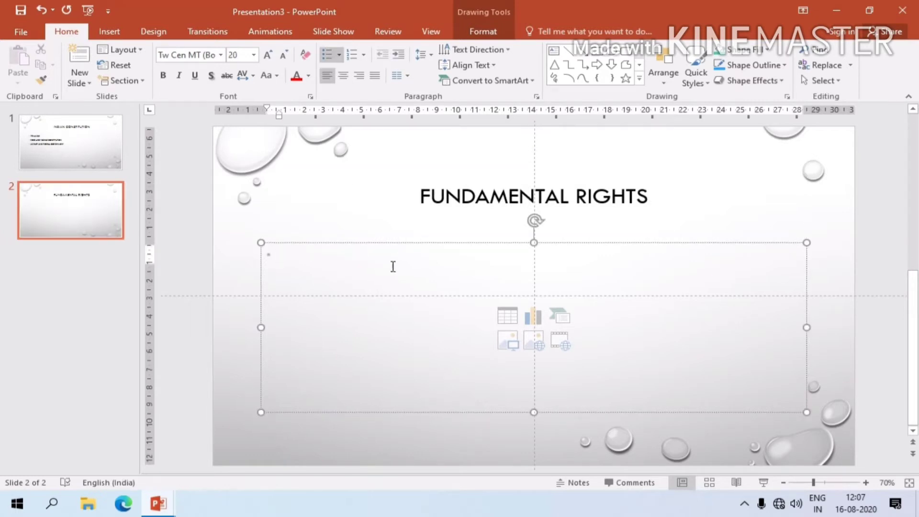
{"action": "left_click", "coordinate": [70, 142]}
{"action": "left_click_drag", "start_coordinate": [653, 196], "coordinate": [419, 196]}
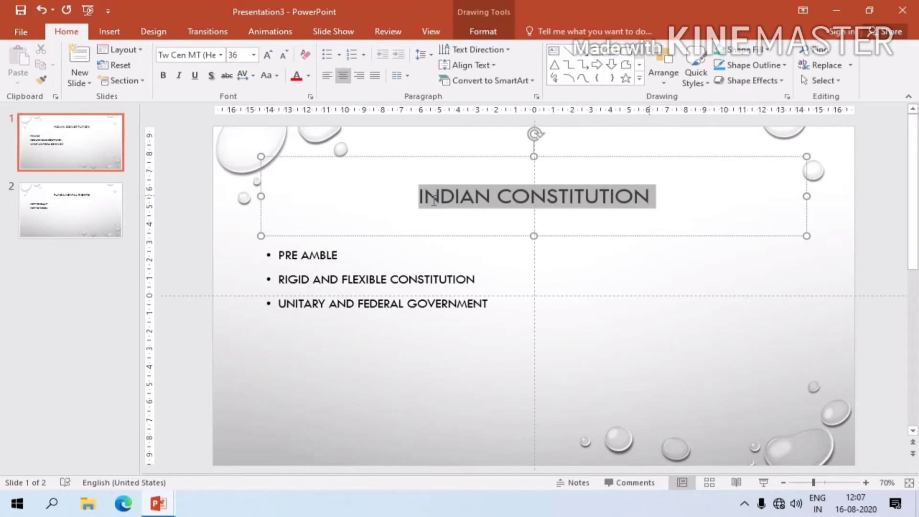
Color slide 1's title text green and its three bullet lines dark blue
{"action": "left_click", "coordinate": [309, 76]}
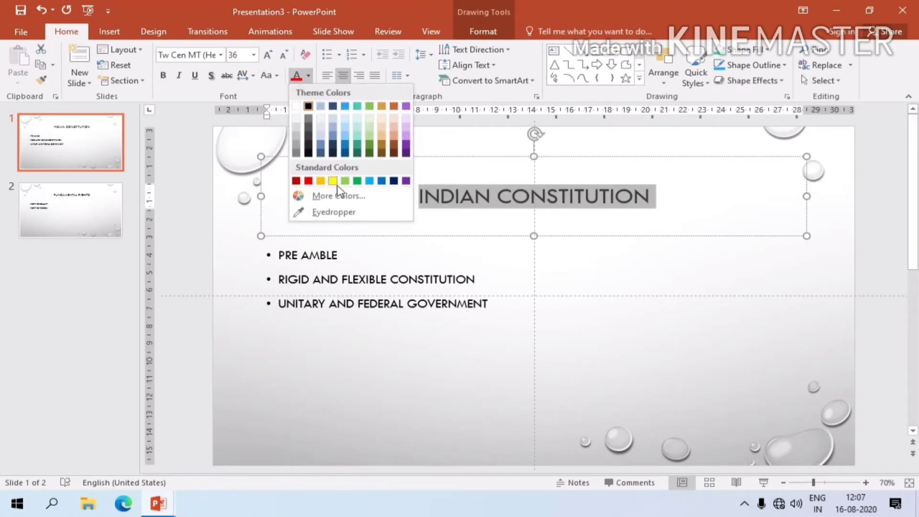
{"action": "left_click", "coordinate": [357, 181]}
{"action": "triple_click", "coordinate": [385, 196]}
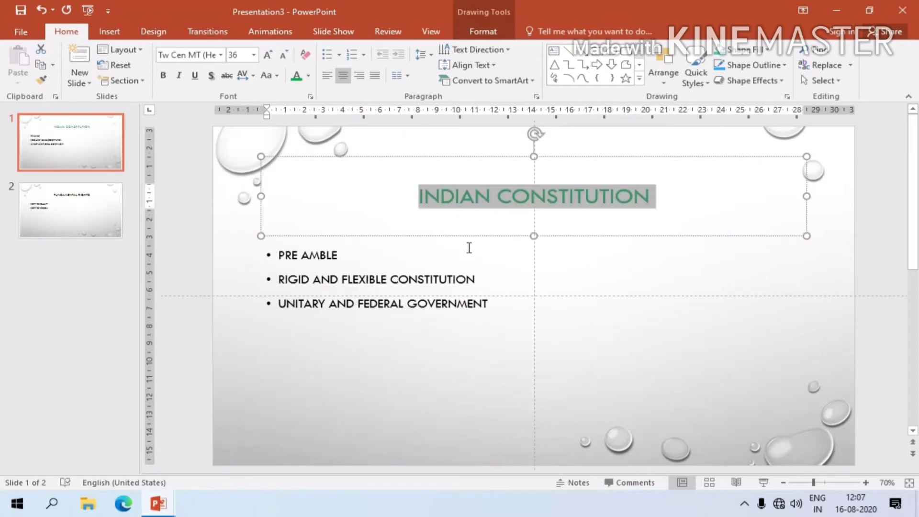
{"action": "left_click", "coordinate": [511, 281]}
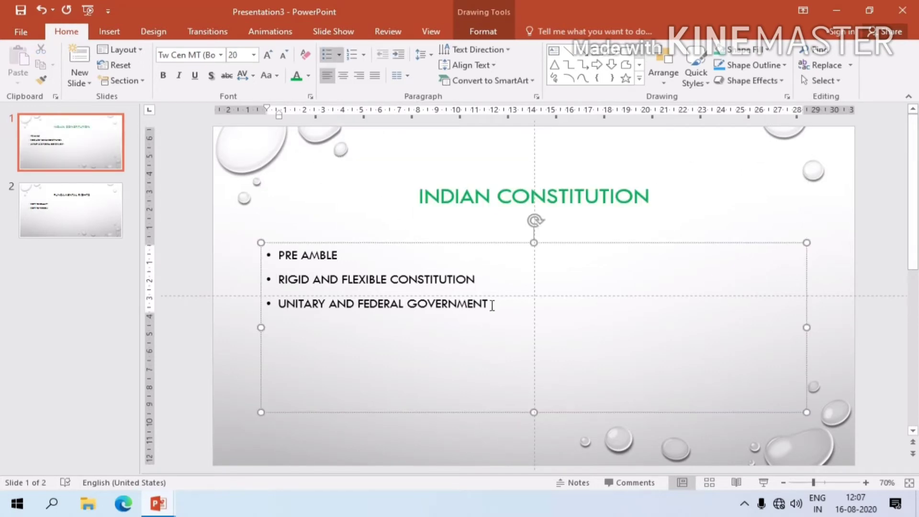
{"action": "mouse_move", "coordinate": [491, 305]}
{"action": "left_mouse_down"}
{"action": "mouse_move", "coordinate": [277, 266]}
{"action": "mouse_move", "coordinate": [275, 251]}
{"action": "left_mouse_up"}
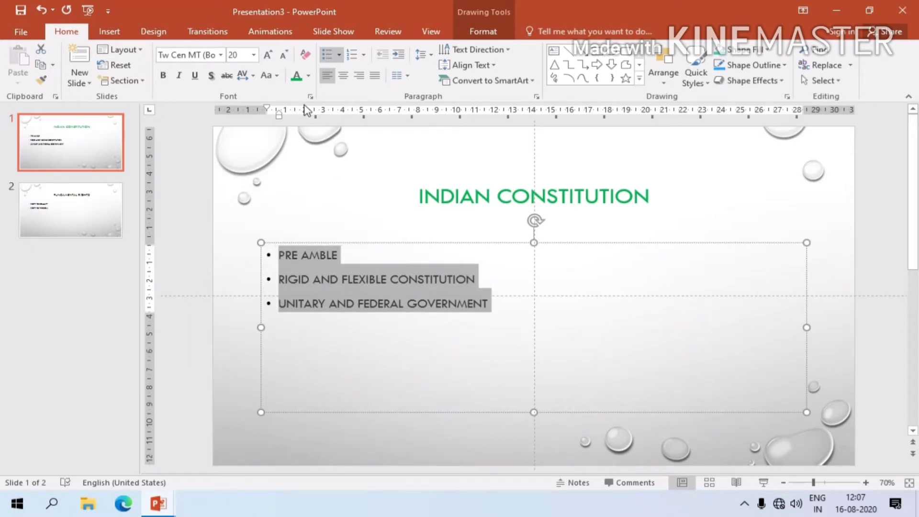
{"action": "left_click", "coordinate": [308, 75]}
{"action": "left_click", "coordinate": [393, 180]}
{"action": "left_click", "coordinate": [401, 344]}
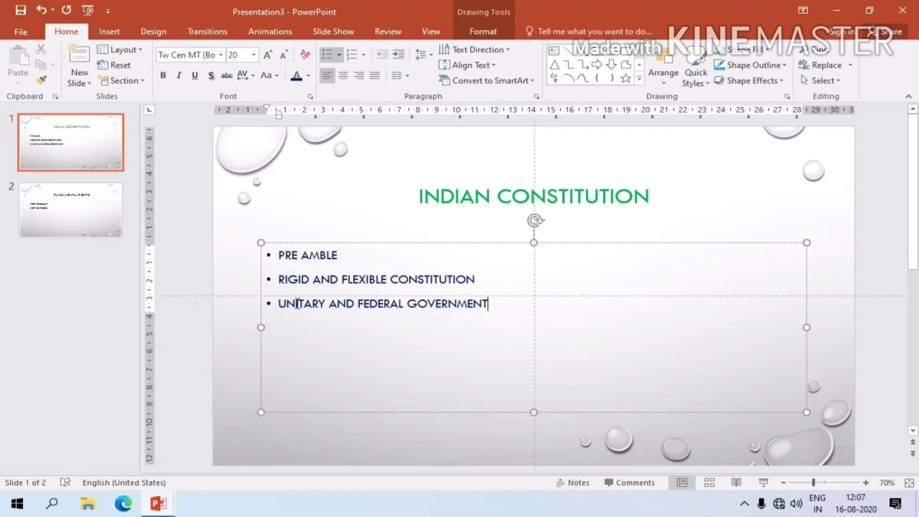
Shorten the title box and move it up near the slide's top edge, then select the bullets
{"action": "left_click", "coordinate": [551, 196]}
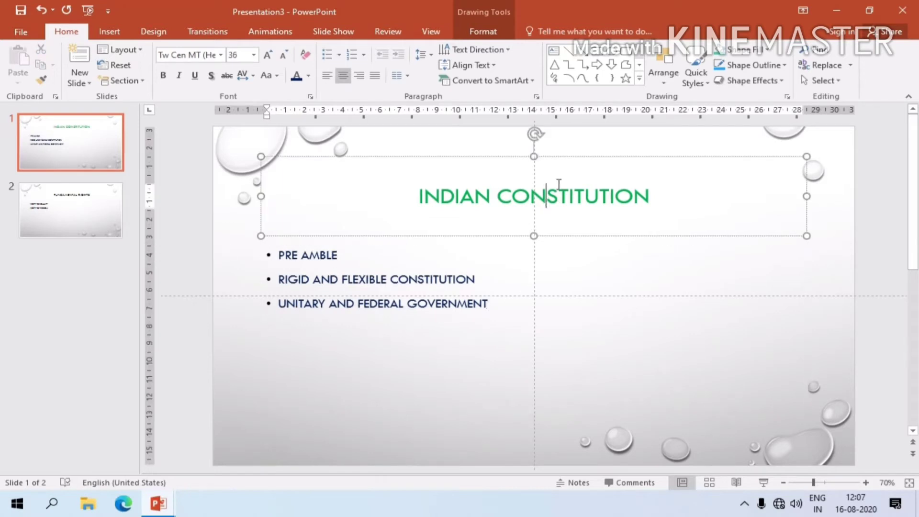
{"action": "left_click_drag", "start_coordinate": [564, 163], "coordinate": [523, 116]}
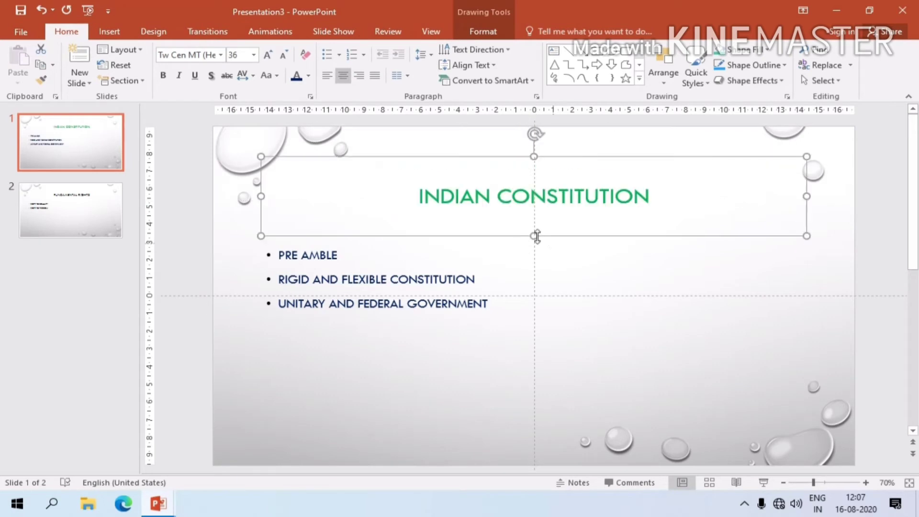
{"action": "left_click_drag", "start_coordinate": [535, 235], "coordinate": [536, 202]}
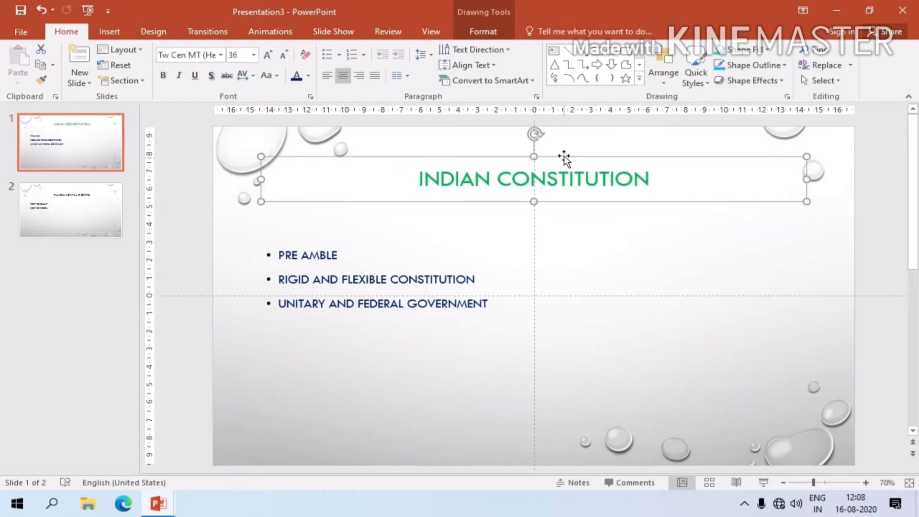
{"action": "left_click_drag", "start_coordinate": [555, 148], "coordinate": [543, 135]}
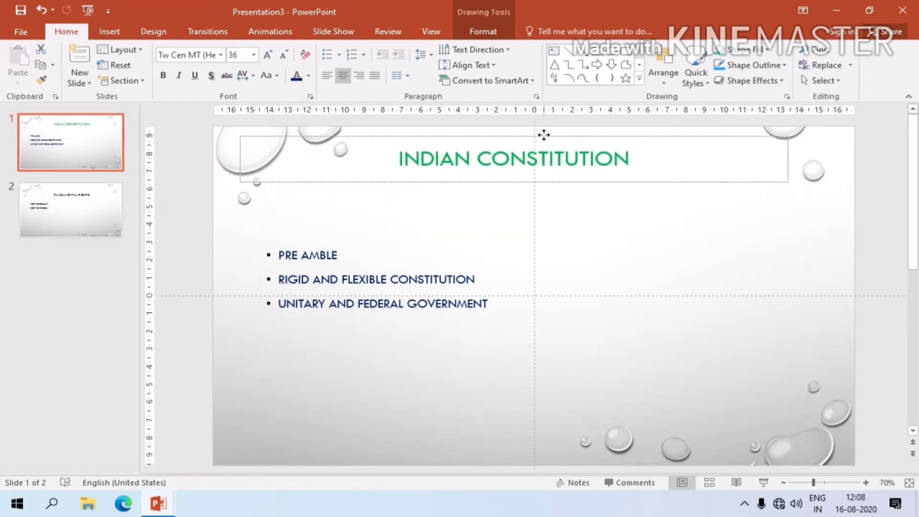
{"action": "left_click", "coordinate": [448, 303]}
{"action": "mouse_move", "coordinate": [489, 304]}
{"action": "left_mouse_down"}
{"action": "mouse_move", "coordinate": [357, 304]}
{"action": "mouse_move", "coordinate": [280, 280]}
{"action": "mouse_move", "coordinate": [281, 258]}
{"action": "left_mouse_up"}
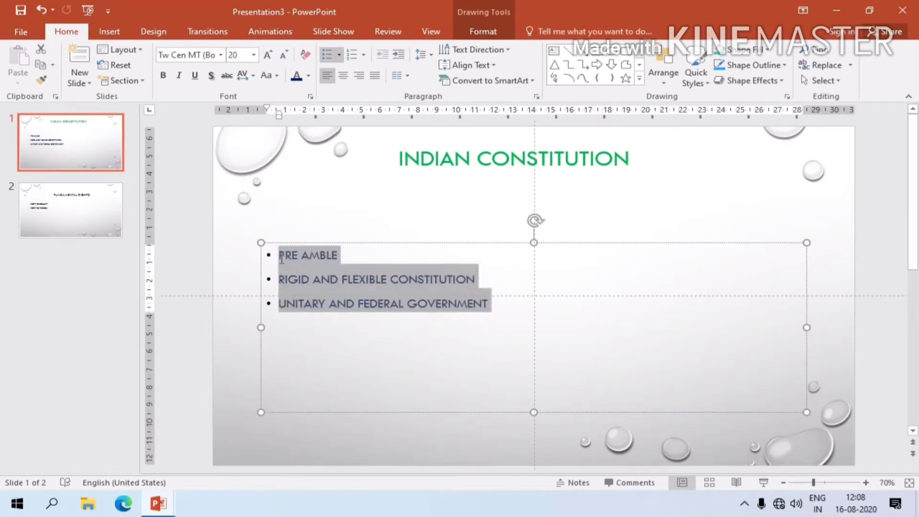
Enlarge the three bullet lines on slide 1 to 28 pt
{"action": "left_click", "coordinate": [253, 55]}
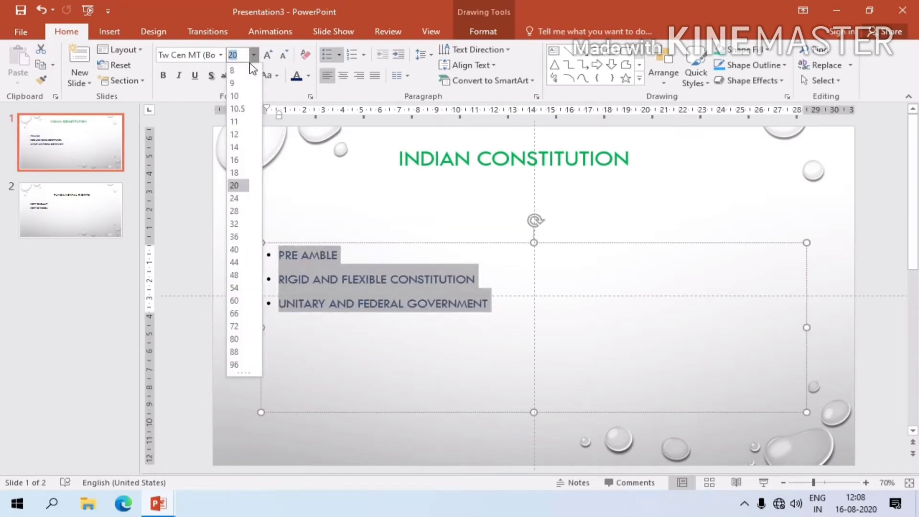
{"action": "left_click", "coordinate": [240, 211]}
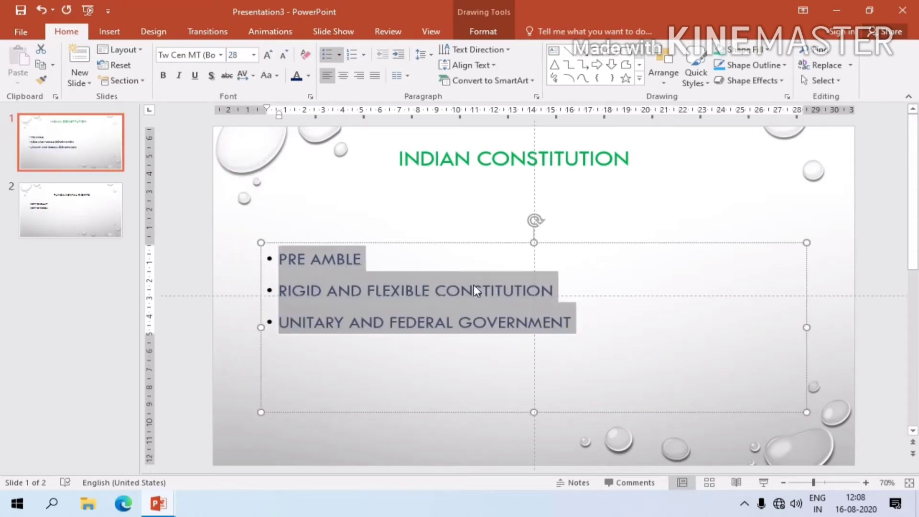
{"action": "left_click", "coordinate": [473, 290]}
Look over the FUNDAMENTAL RIGHTS slide, then return to slide 1 and select the PRE AMBLE bullet
{"action": "left_click", "coordinate": [102, 211]}
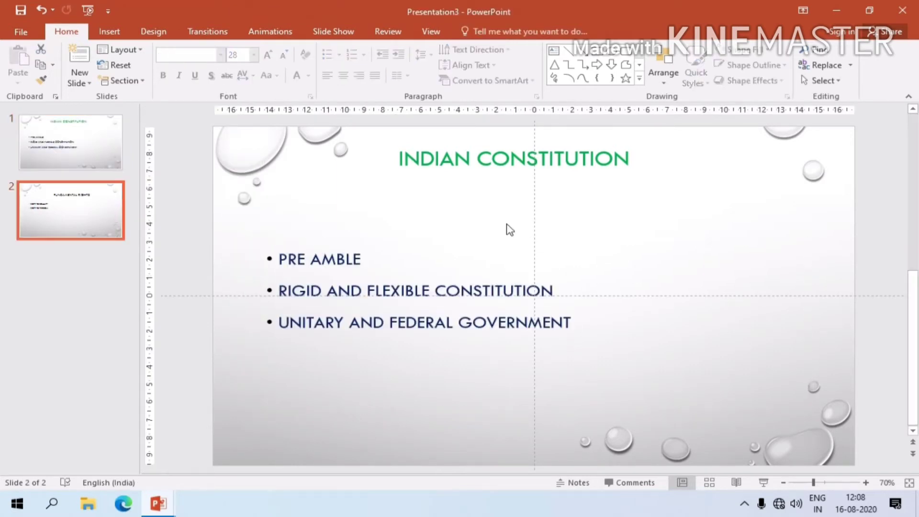
{"action": "left_click", "coordinate": [550, 200]}
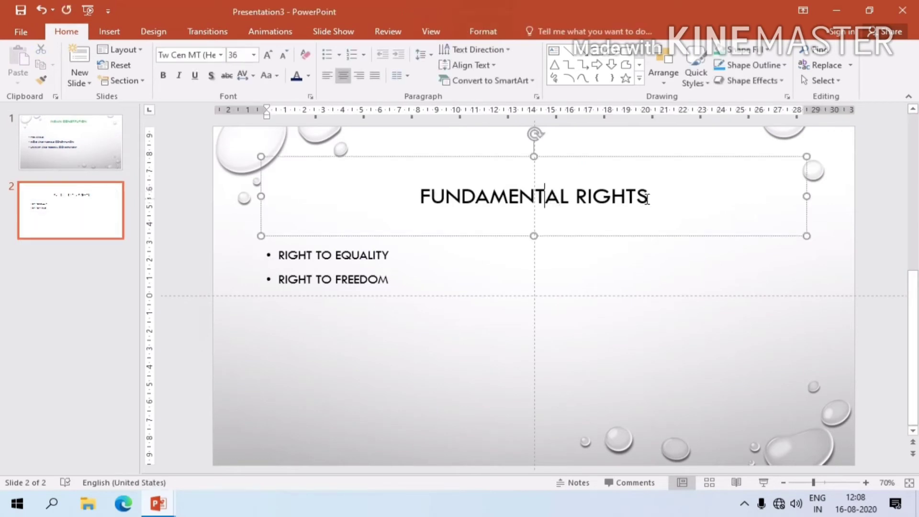
{"action": "scroll", "coordinate": [622, 163], "scroll_direction": "up", "scroll_amount": 2}
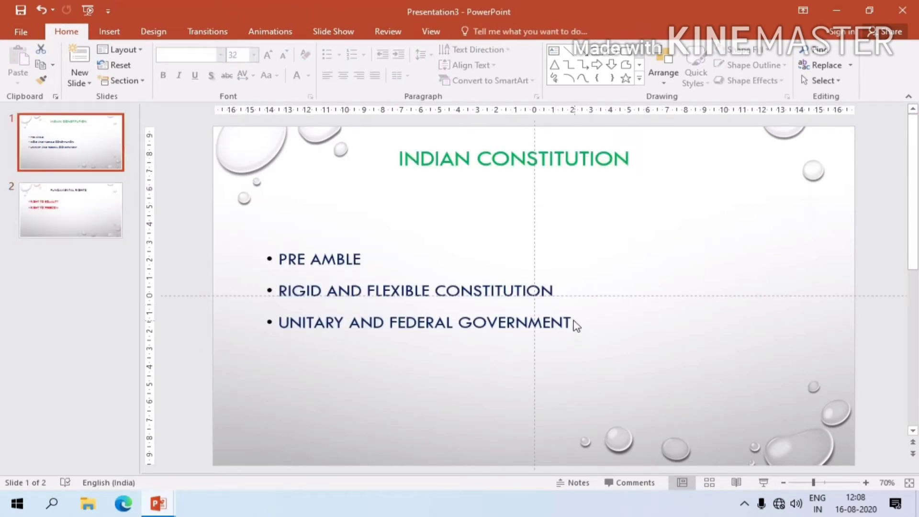
{"action": "left_click_drag", "start_coordinate": [367, 259], "coordinate": [279, 259]}
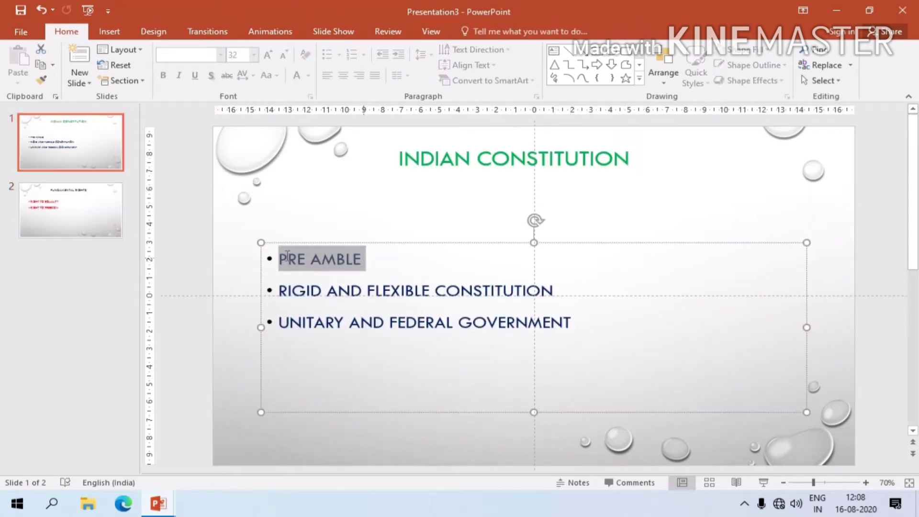
Give the PRE AMBLE bullet the Grow & Turn entrance animation
{"action": "left_click", "coordinate": [274, 31]}
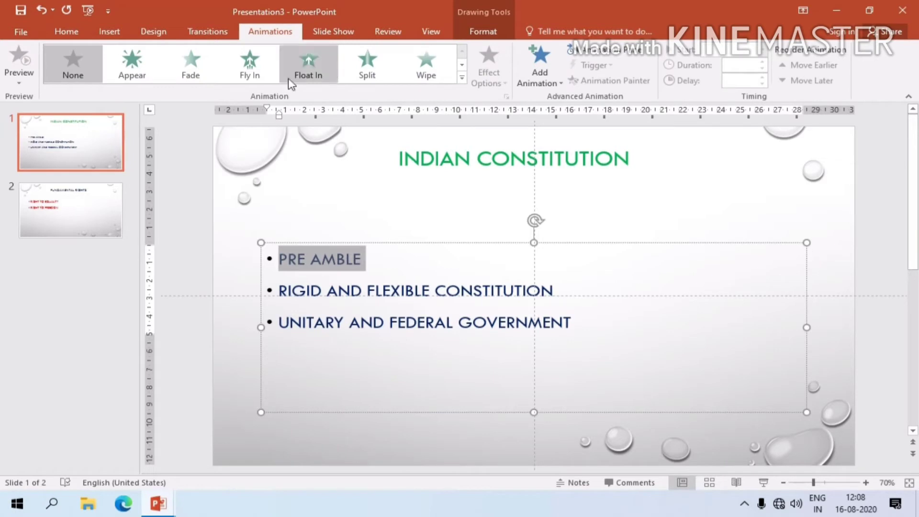
{"action": "left_click", "coordinate": [462, 77]}
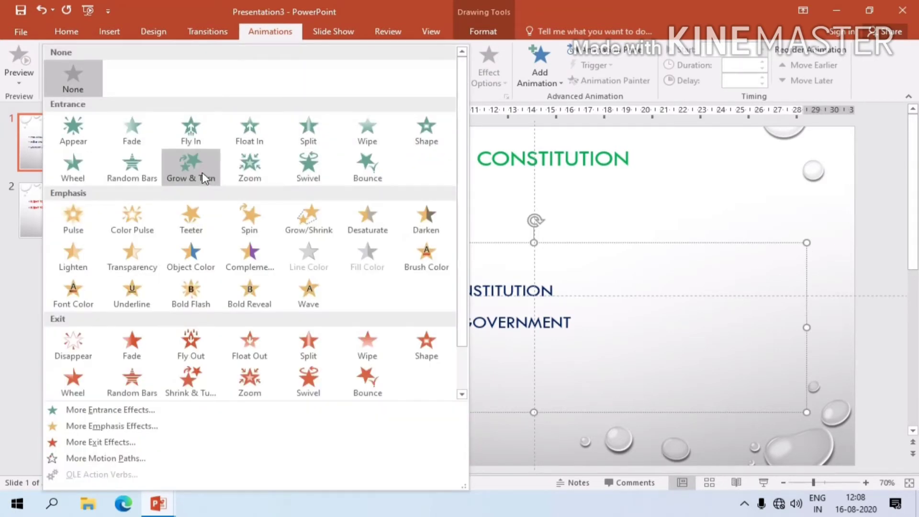
{"action": "key", "text": "Escape"}
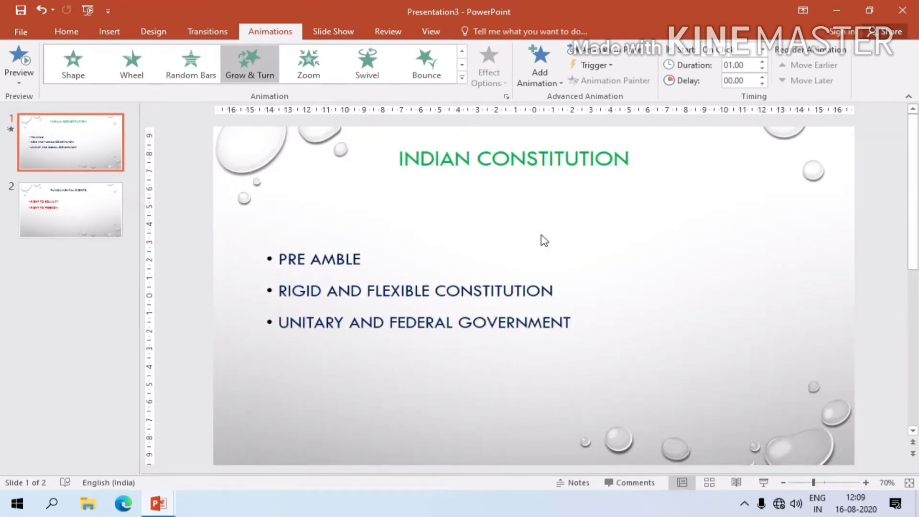
{"action": "key", "text": "alt+F9"}
Give RIGID AND FLEXIBLE CONSTITUTION Float In and UNITARY AND FEDERAL GOVERNMENT Split
{"action": "left_click_drag", "start_coordinate": [554, 292], "coordinate": [277, 290]}
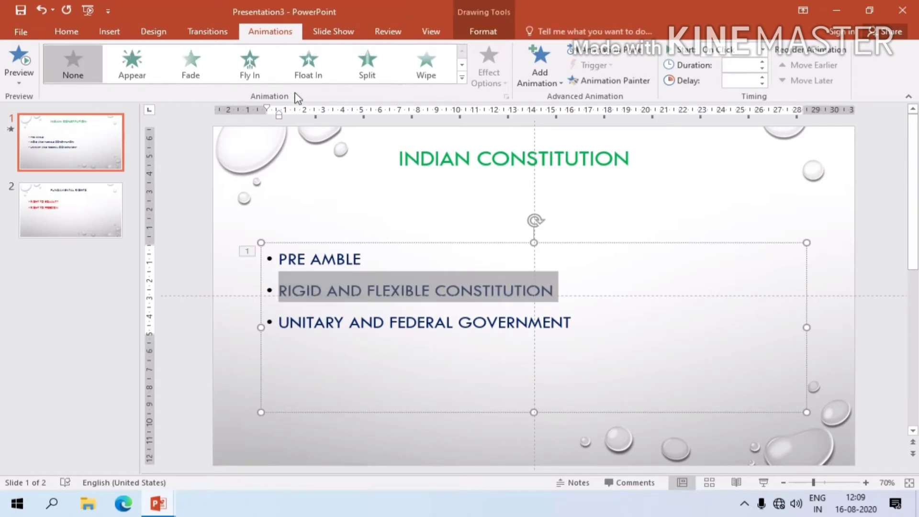
{"action": "left_click", "coordinate": [310, 66]}
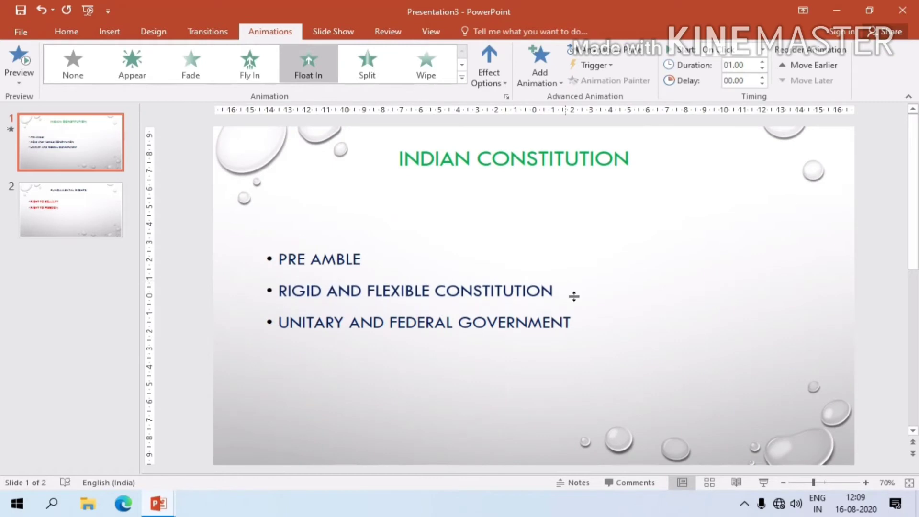
{"action": "left_click_drag", "start_coordinate": [572, 322], "coordinate": [279, 322]}
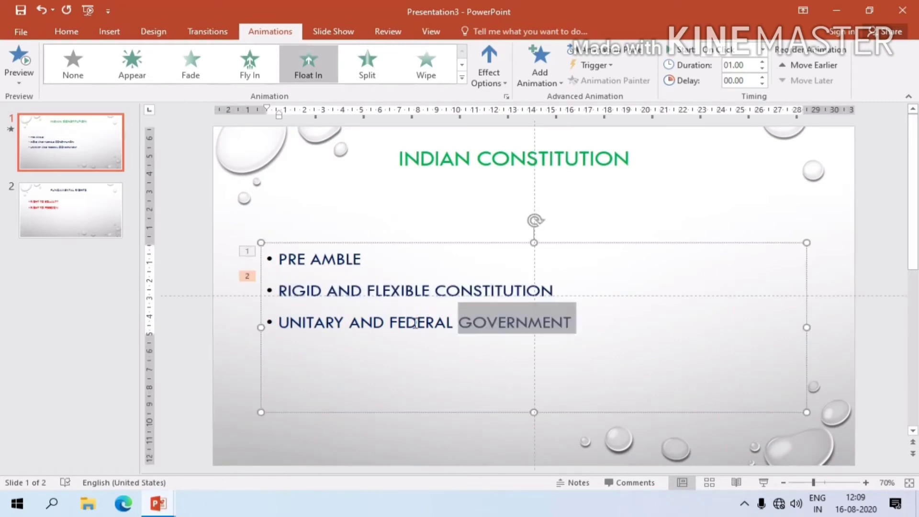
{"action": "left_click", "coordinate": [367, 72]}
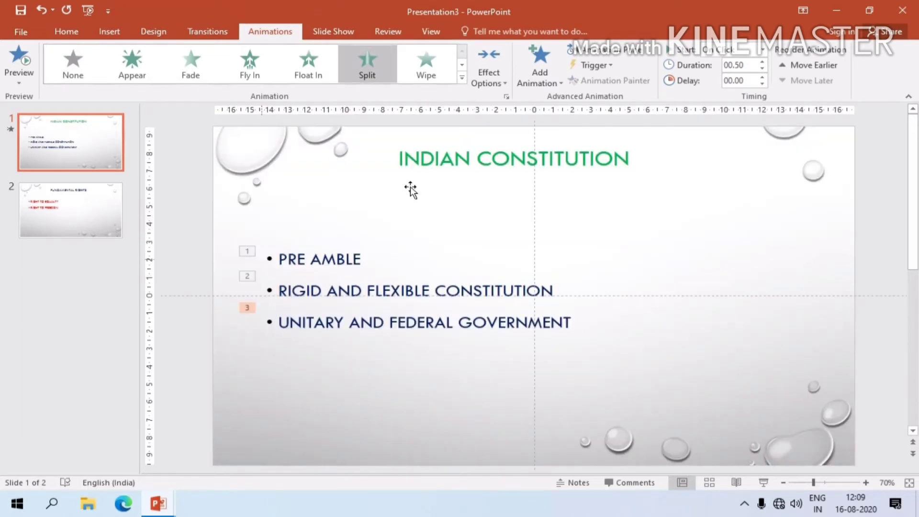
{"action": "left_click", "coordinate": [154, 32]}
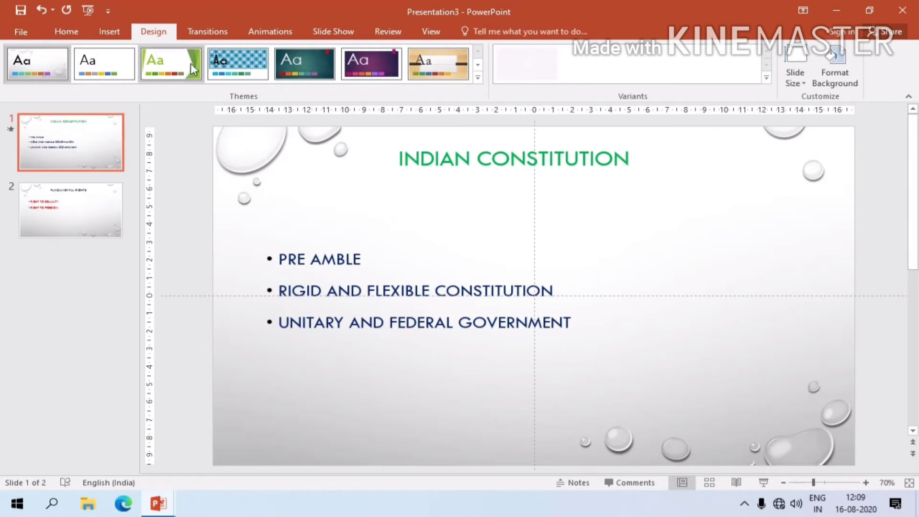
After previewing green and dark teal themes, apply the green-bordered theme from the full gallery
{"action": "left_click", "coordinate": [186, 63]}
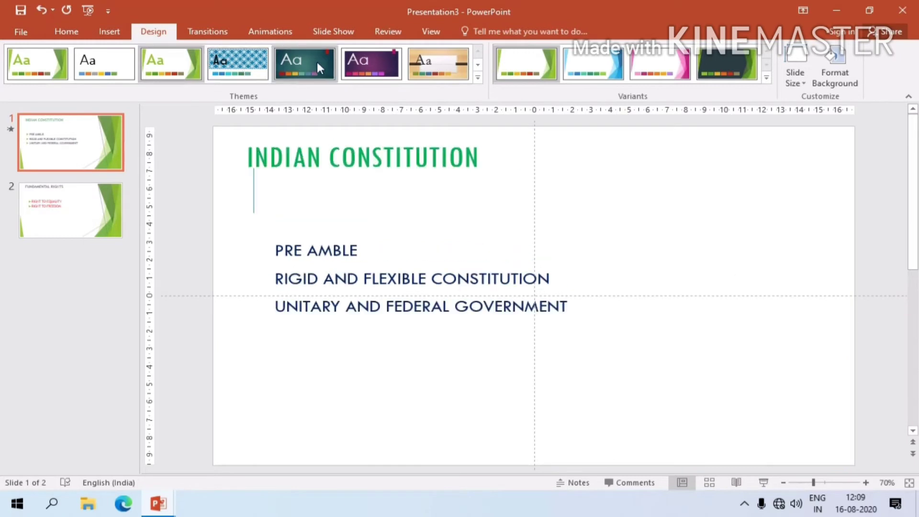
{"action": "left_click", "coordinate": [317, 60]}
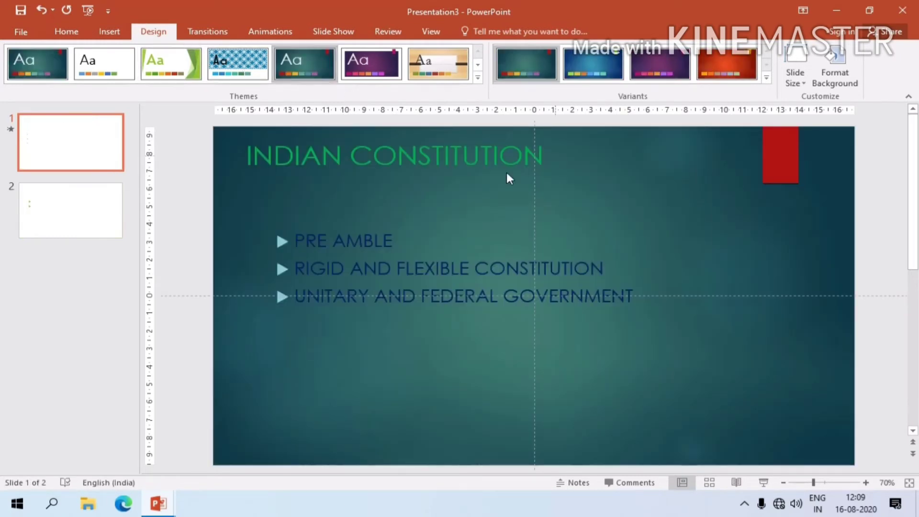
{"action": "left_click", "coordinate": [478, 79]}
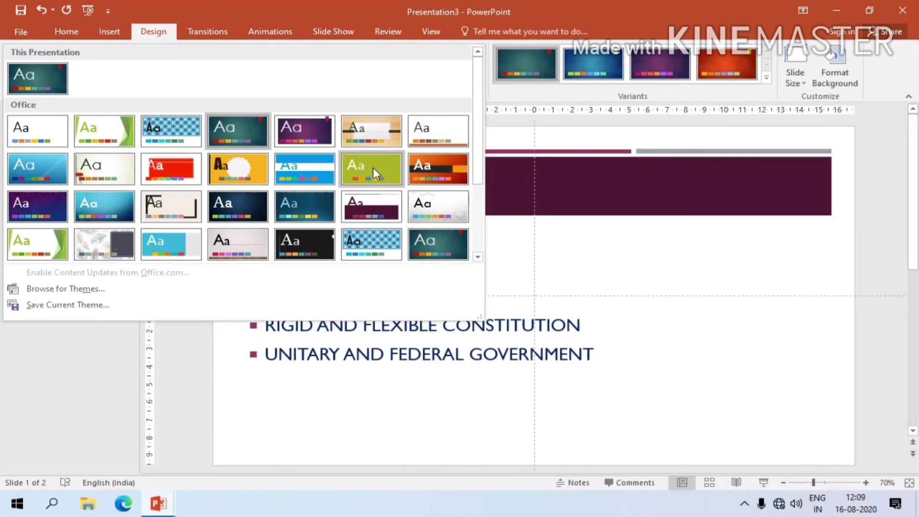
{"action": "left_click", "coordinate": [372, 168]}
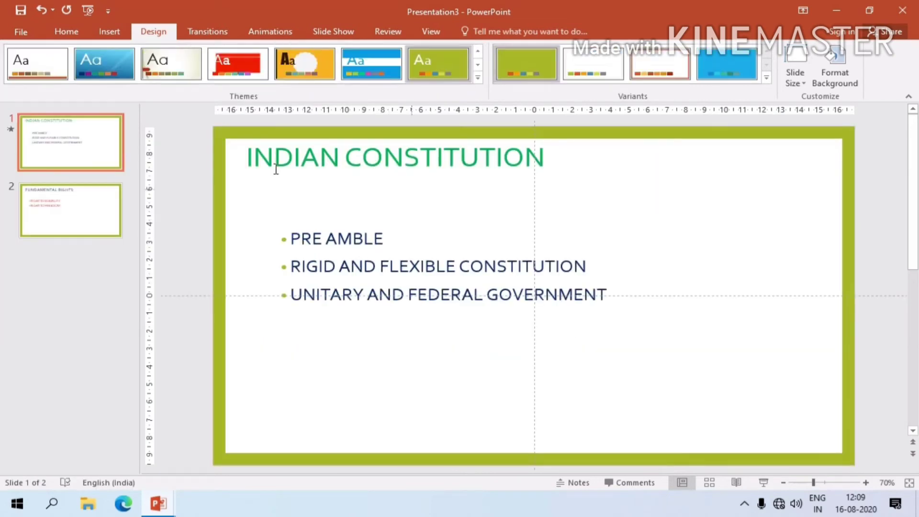
Check the FUNDAMENTAL RIGHTS slide in the new theme, then return to slide 1
{"action": "left_click", "coordinate": [102, 204]}
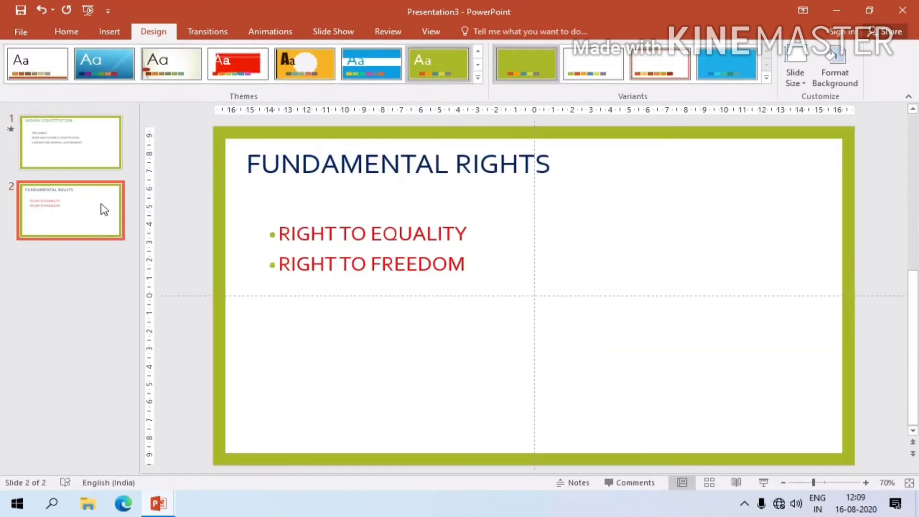
{"action": "left_click", "coordinate": [102, 157]}
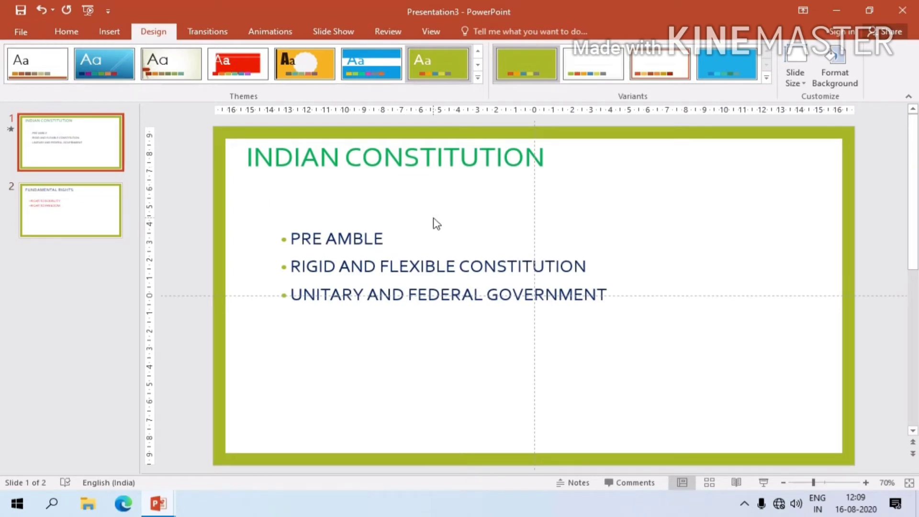
{"action": "left_click", "coordinate": [333, 31]}
{"action": "left_click", "coordinate": [110, 32]}
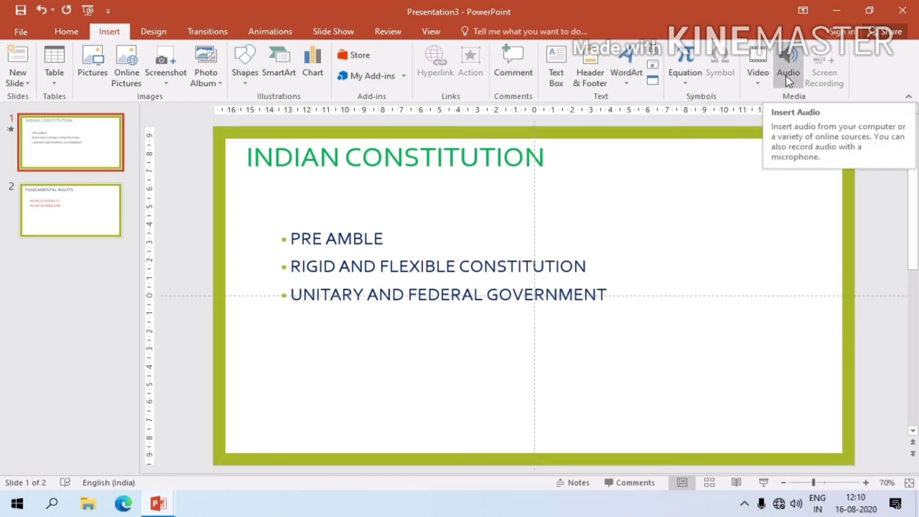
Insert the Constituent Assembly of India seal .svg from Desktop\New folder onto slide 1
{"action": "left_click", "coordinate": [99, 77]}
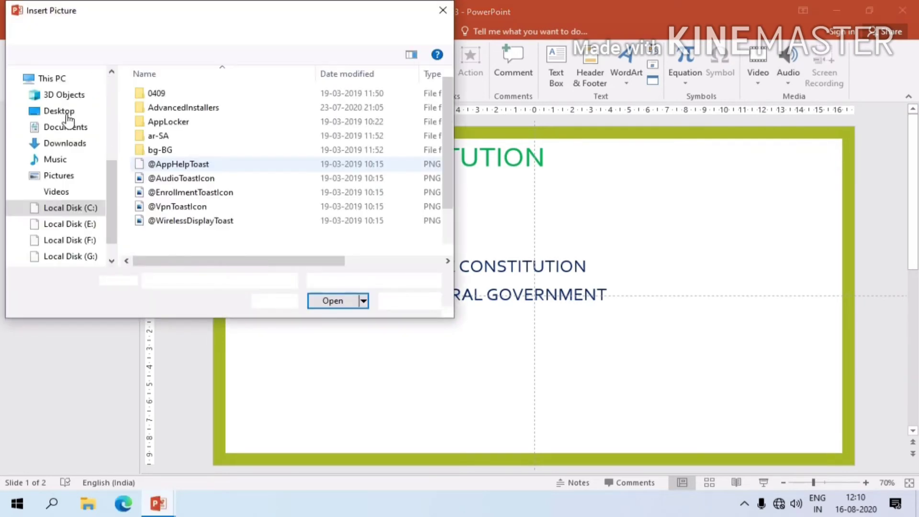
{"action": "left_click", "coordinate": [68, 116]}
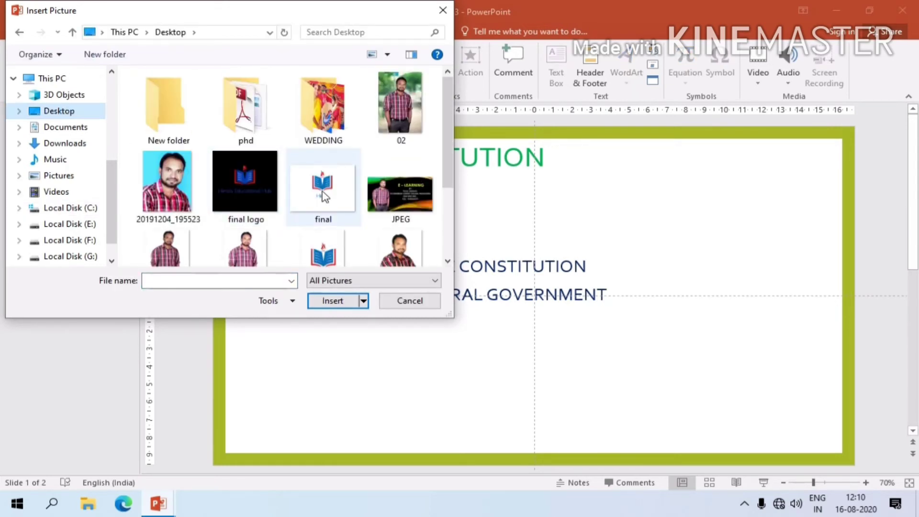
{"action": "double_click", "coordinate": [165, 124]}
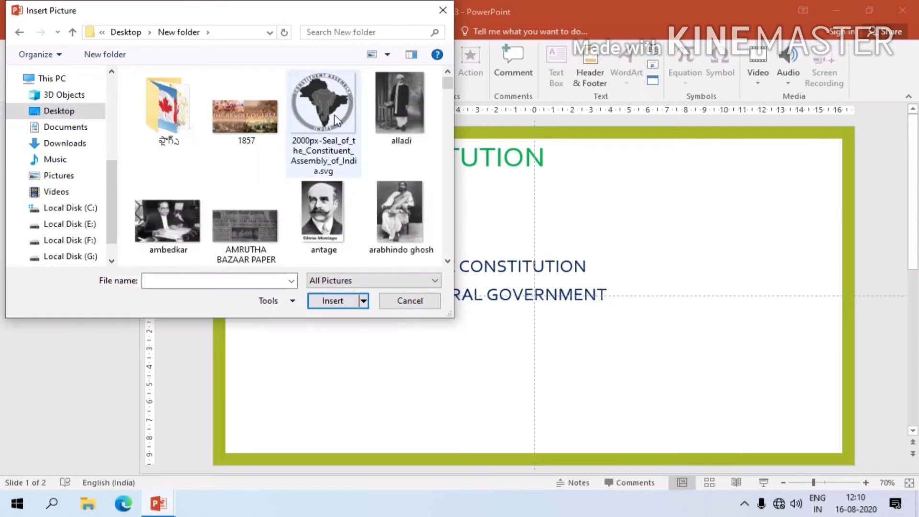
{"action": "left_click", "coordinate": [337, 119]}
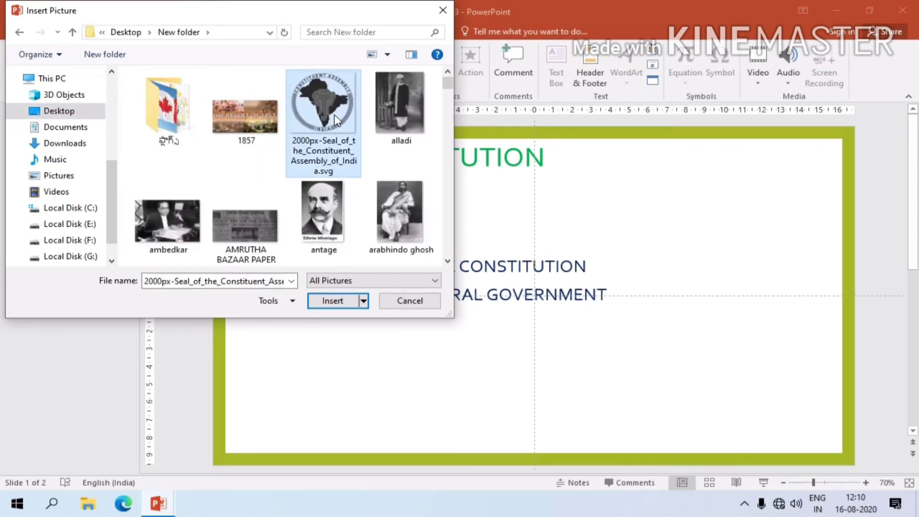
{"action": "left_click", "coordinate": [333, 301]}
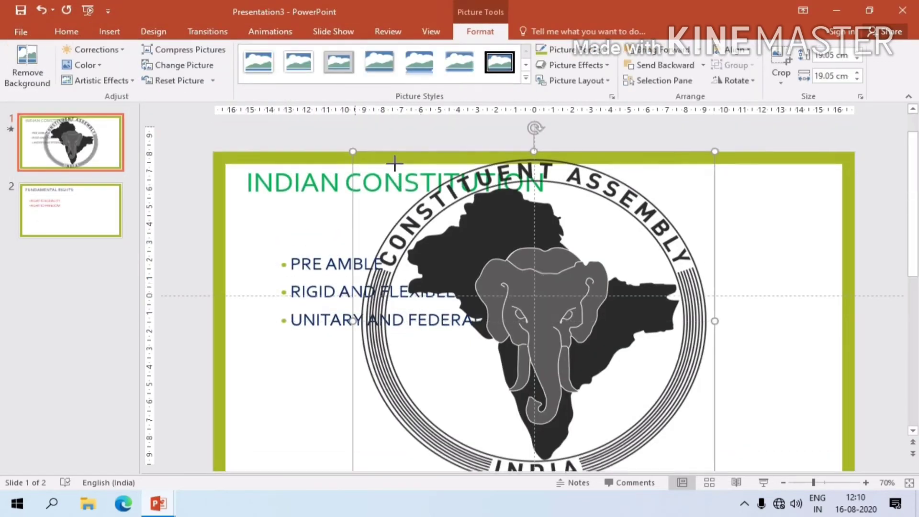
Shrink the seal picture, move it to slide 1's right side, and expand the animation gallery
{"action": "left_click_drag", "start_coordinate": [353, 126], "coordinate": [468, 232]}
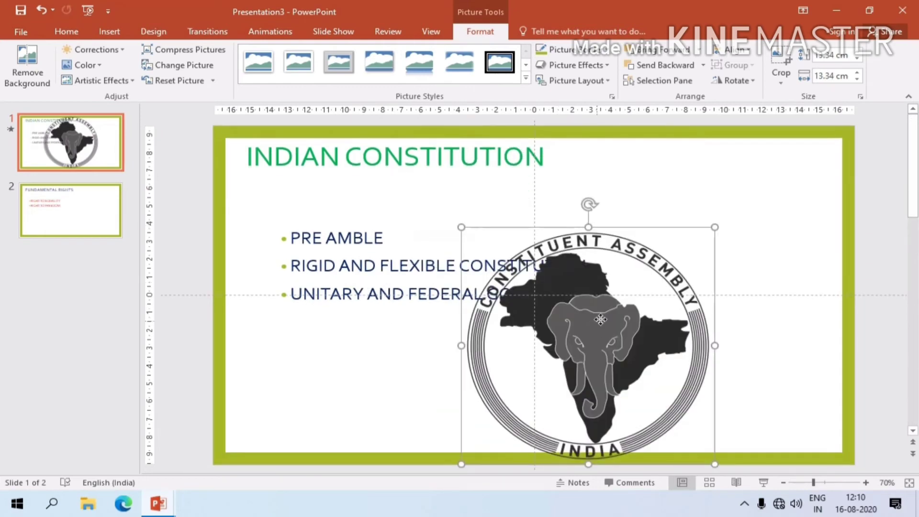
{"action": "left_click_drag", "start_coordinate": [475, 276], "coordinate": [609, 193]}
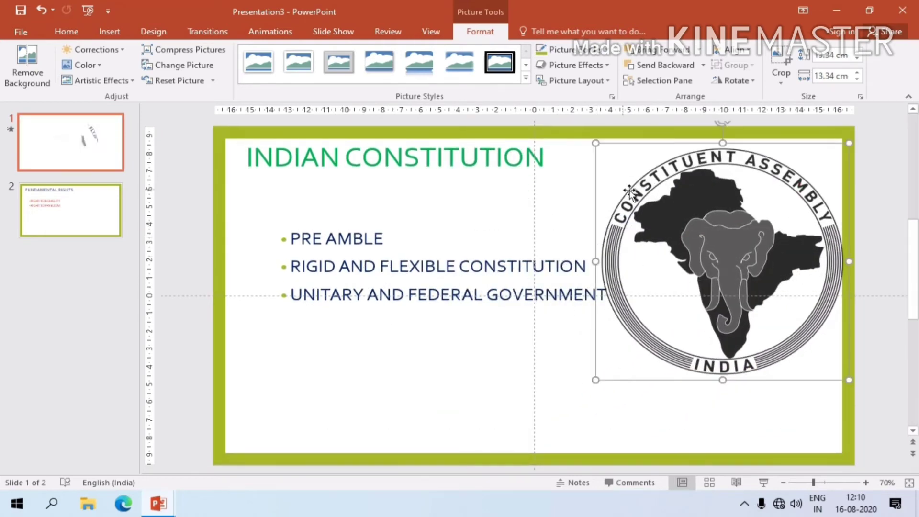
{"action": "left_click_drag", "start_coordinate": [604, 151], "coordinate": [658, 198]}
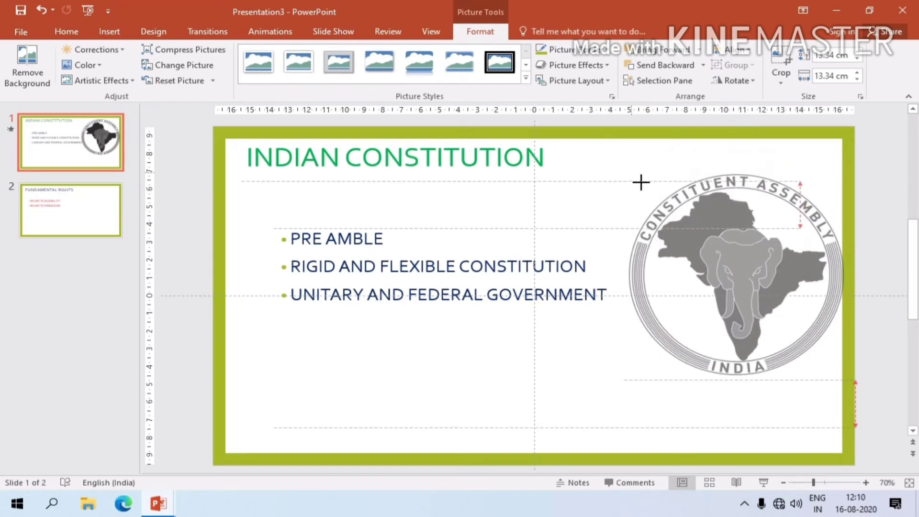
{"action": "left_click", "coordinate": [270, 32]}
{"action": "left_click", "coordinate": [457, 81]}
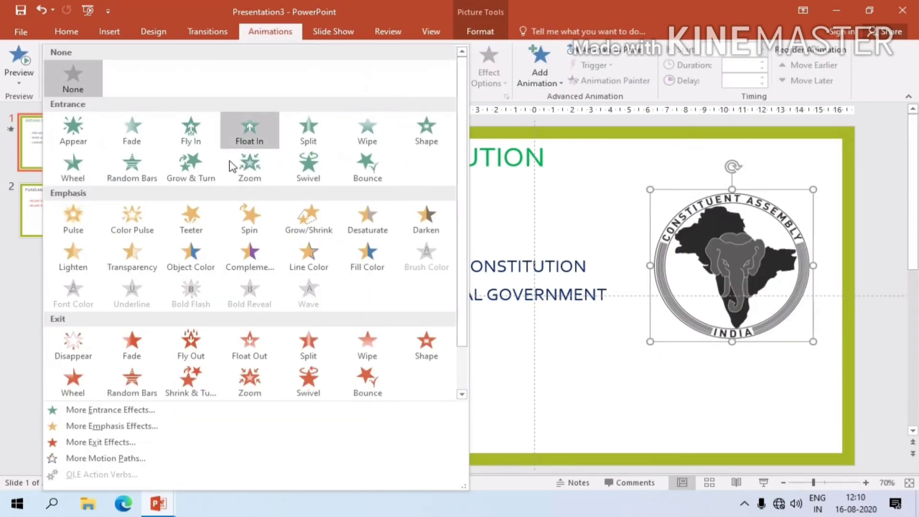
Give the seal a Grow & Turn entrance and slide 2's bullets Float In, then return to slide 1
{"action": "left_click", "coordinate": [189, 178]}
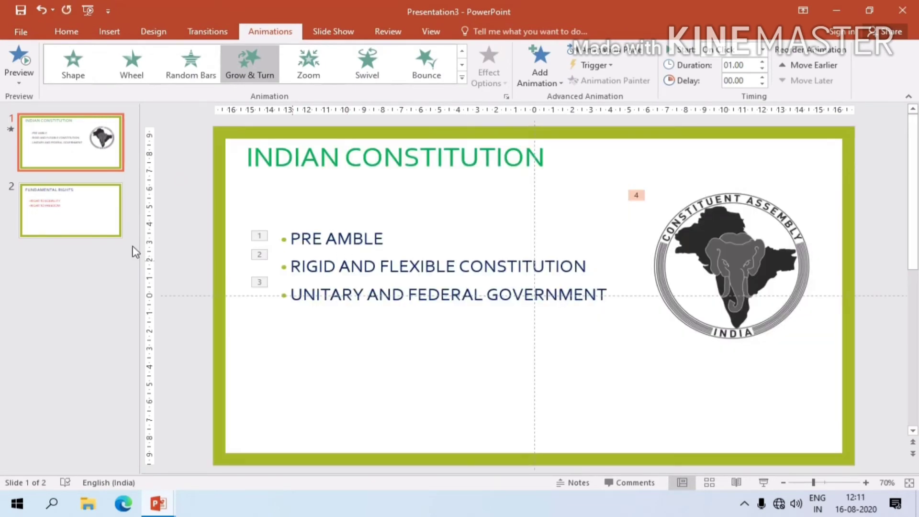
{"action": "left_click", "coordinate": [98, 216]}
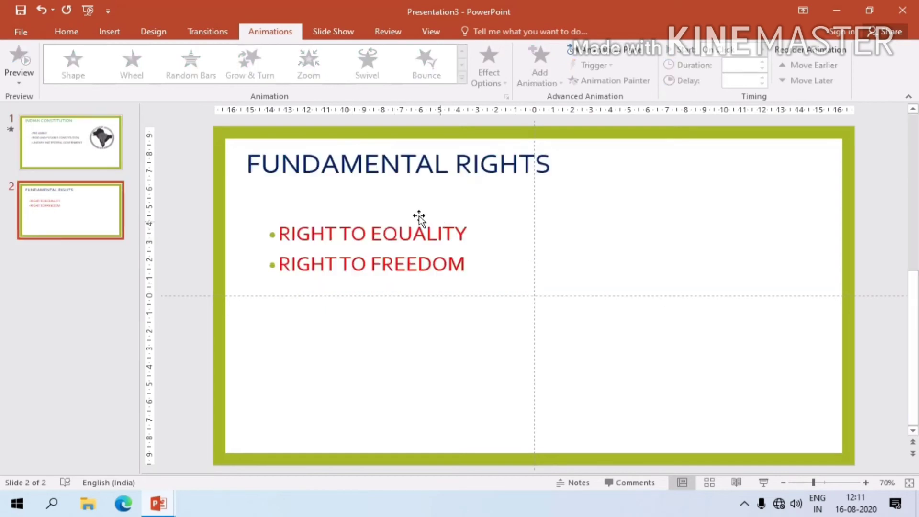
{"action": "left_click", "coordinate": [411, 234]}
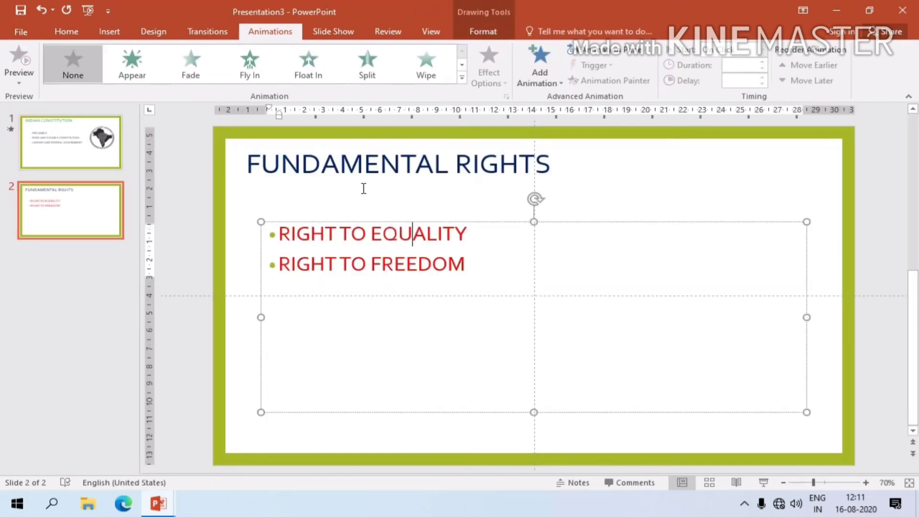
{"action": "left_click", "coordinate": [306, 79]}
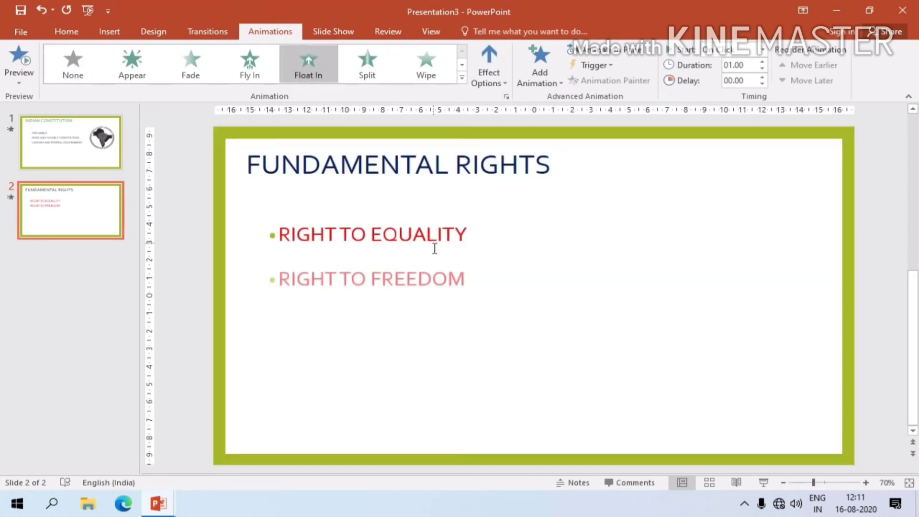
{"action": "left_click", "coordinate": [75, 154]}
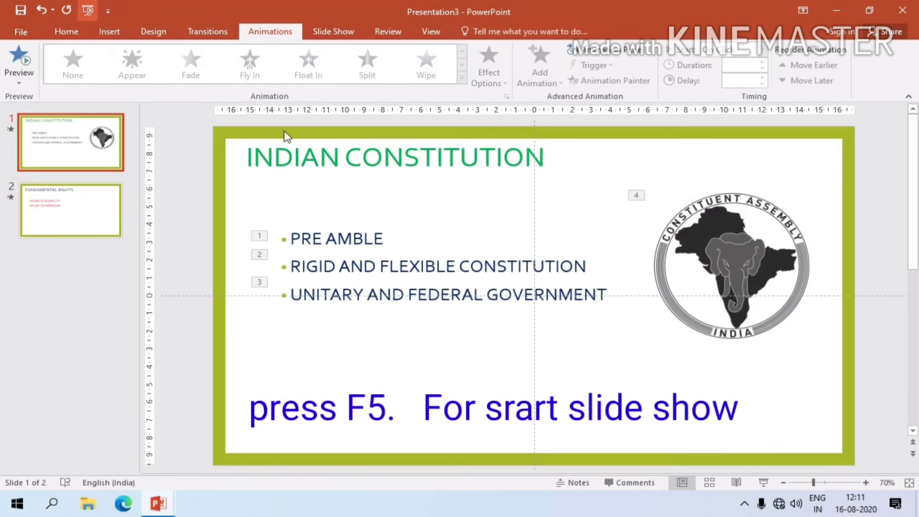
{"action": "key", "text": "F5"}
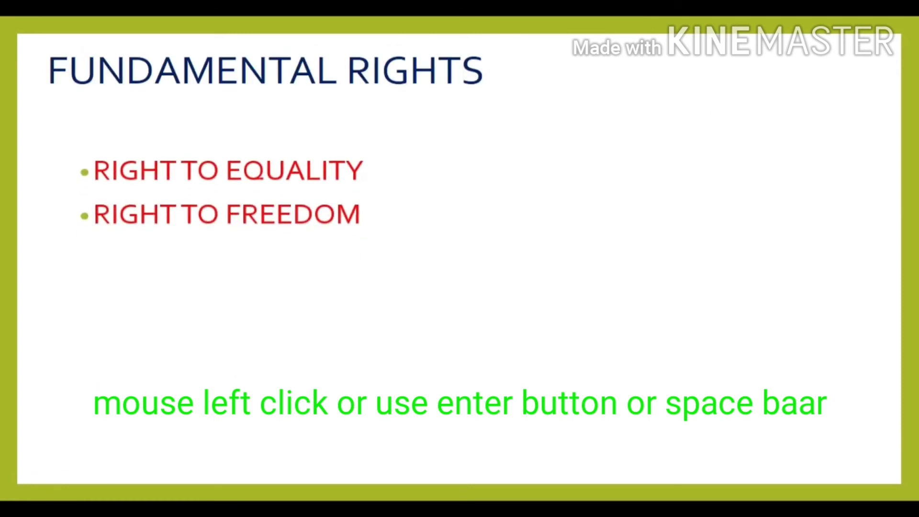
{"action": "key", "text": "Return"}
{"action": "key", "text": "Return"}
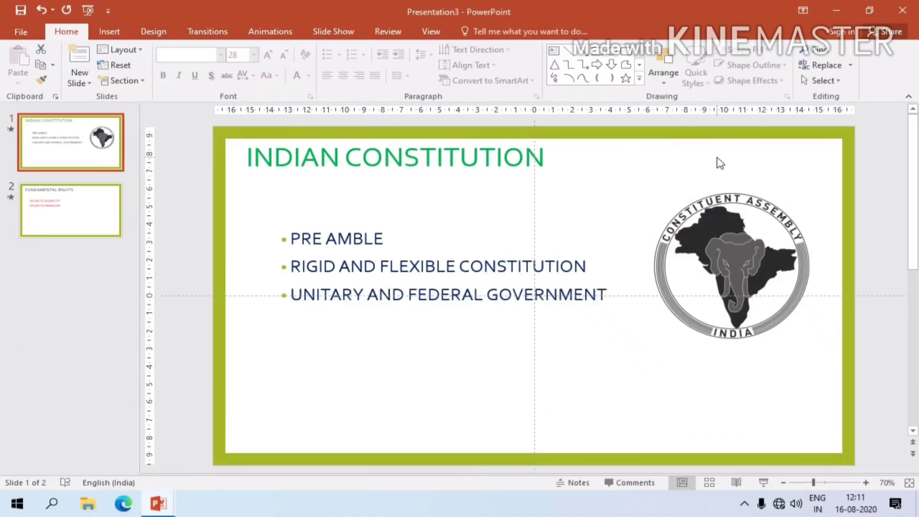
Draw a text box below slide 1's bullets and type three lines of random capital letters
{"action": "left_click", "coordinate": [106, 37]}
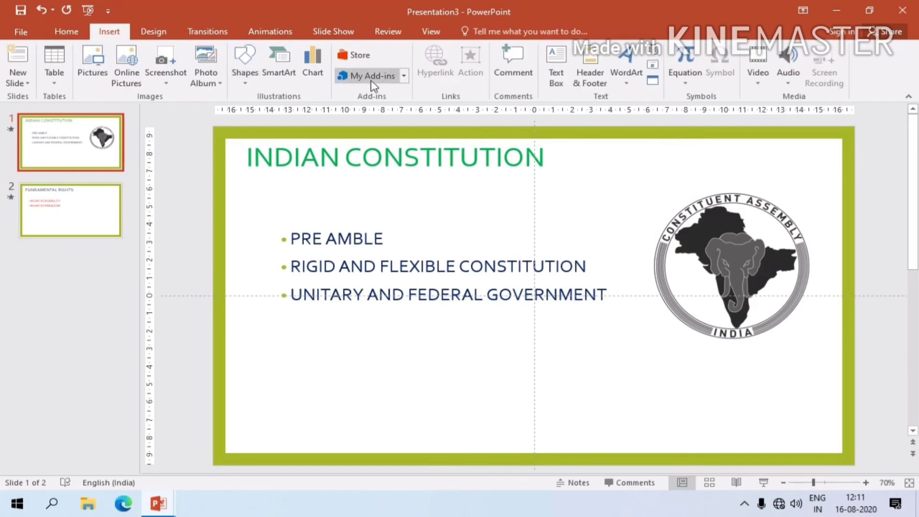
{"action": "left_click", "coordinate": [558, 75]}
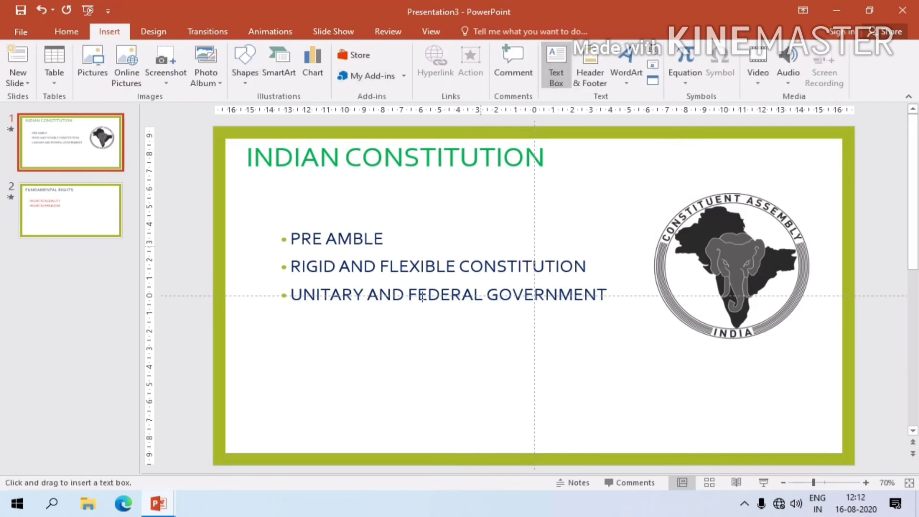
{"action": "left_click_drag", "start_coordinate": [338, 341], "coordinate": [667, 433]}
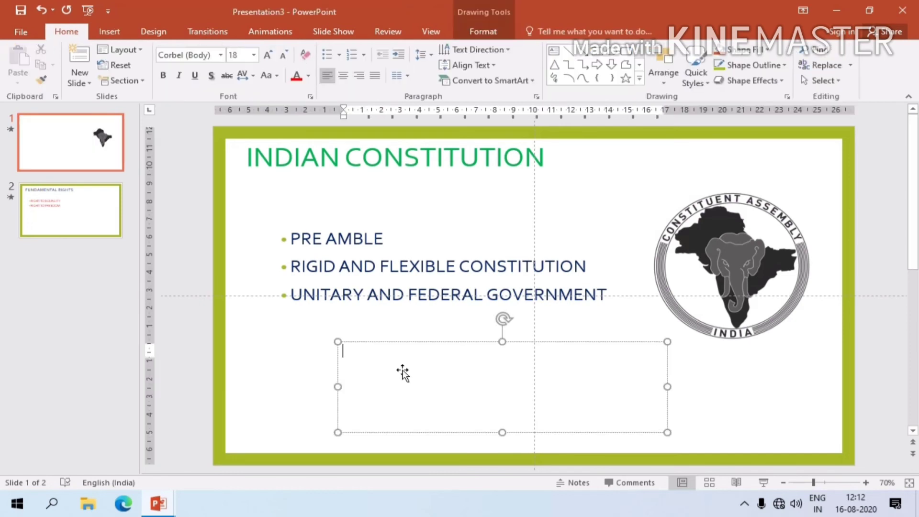
{"action": "type", "text": "KGCHJDHCJDCHDH"}
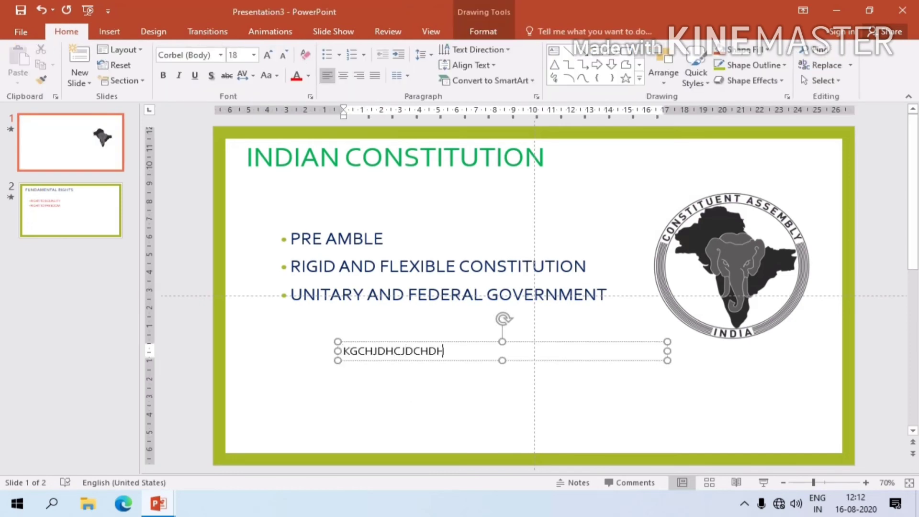
{"action": "type", "text": "JDHVJK"}
{"action": "key", "text": "Return"}
{"action": "type", "text": "KDVCHDCJKDSJKDSVS"}
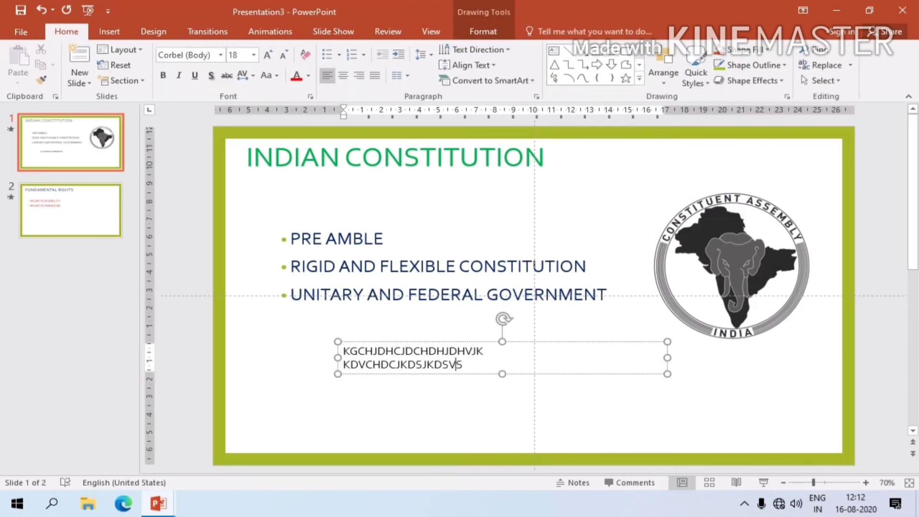
{"action": "key", "text": "Return"}
{"action": "type", "text": "BVJKSDHCVJKSDHVKLDSVKL"}
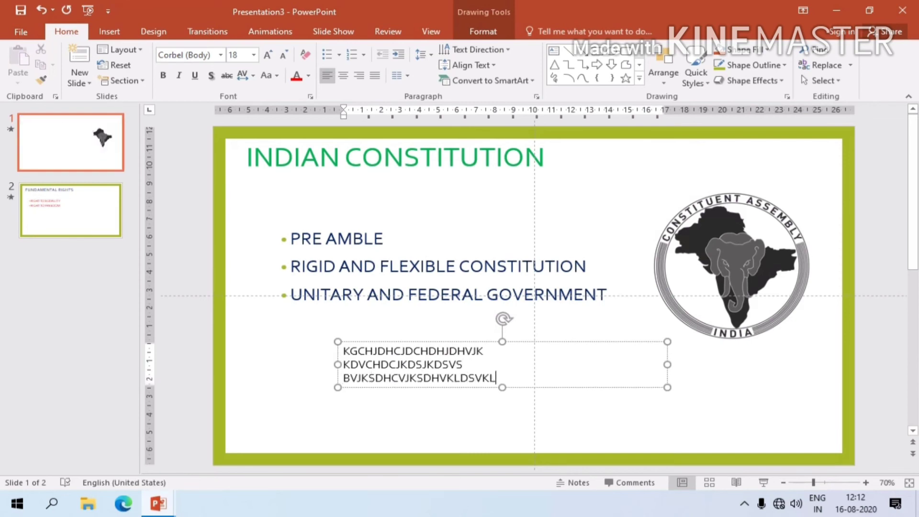
{"action": "key", "text": "Return"}
Enlarge all three lines of filler text to 28 pt
{"action": "left_click", "coordinate": [462, 365]}
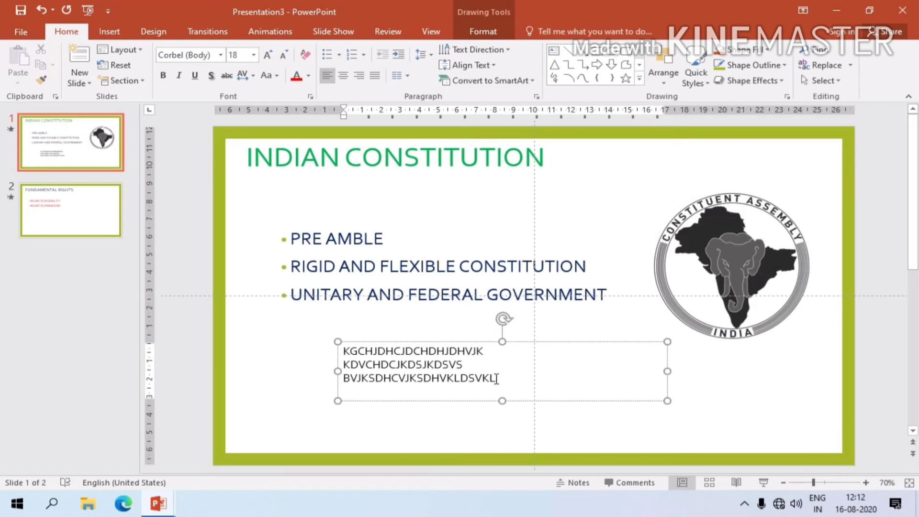
{"action": "left_click_drag", "start_coordinate": [498, 379], "coordinate": [392, 382]}
{"action": "left_click_drag", "start_coordinate": [352, 358], "coordinate": [342, 350]}
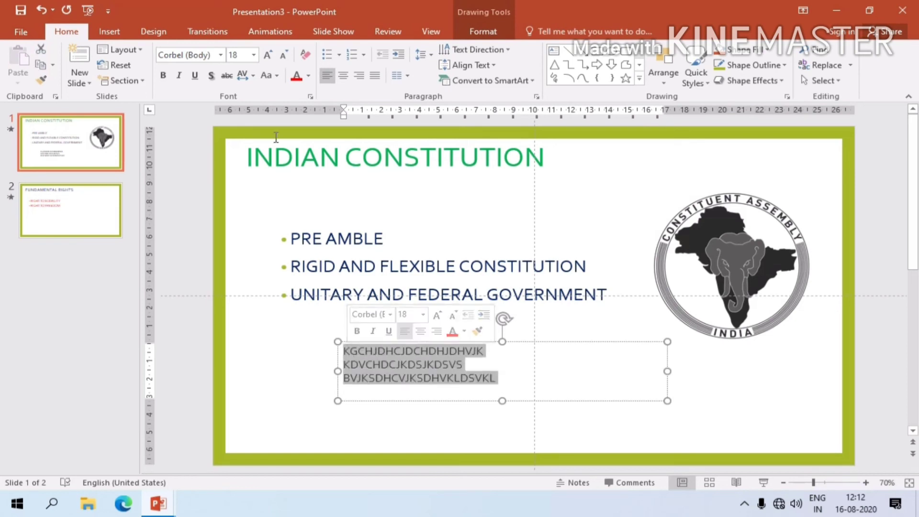
{"action": "left_click", "coordinate": [268, 56]}
{"action": "left_click", "coordinate": [269, 55]}
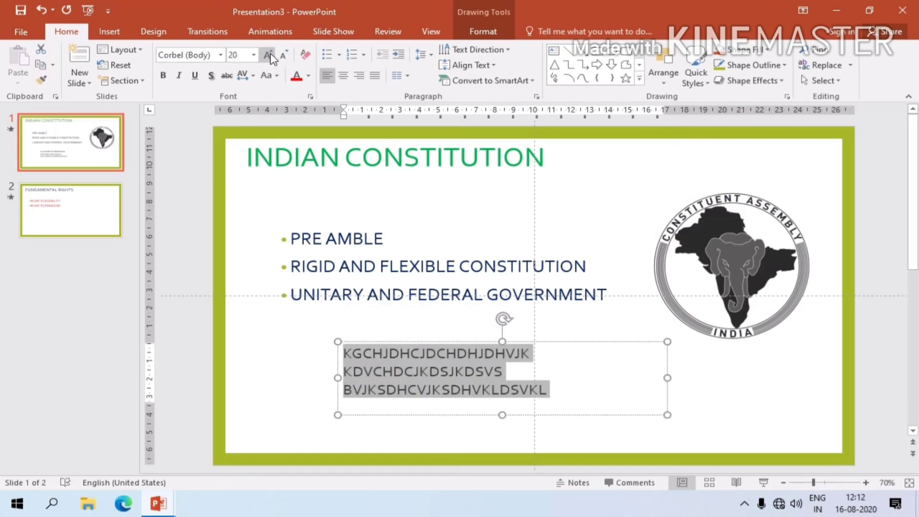
{"action": "left_click", "coordinate": [268, 56]}
{"action": "left_click", "coordinate": [449, 316]}
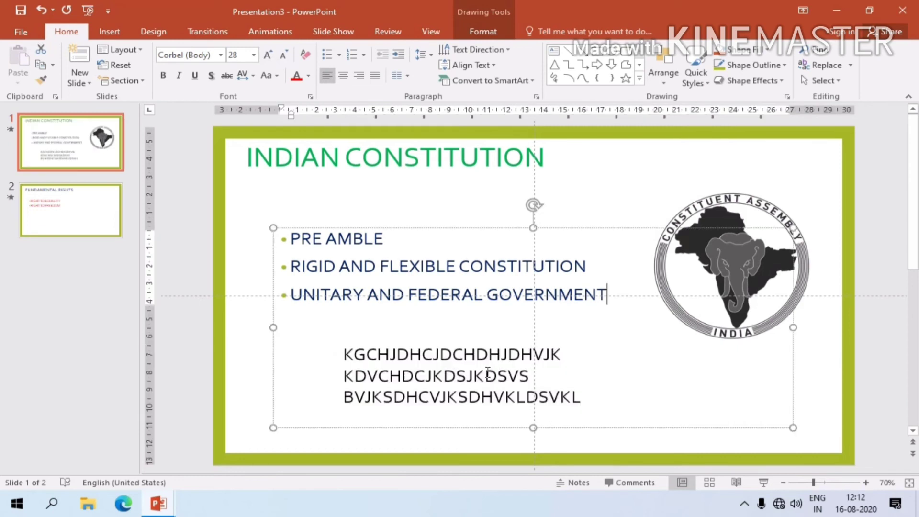
{"action": "left_click", "coordinate": [467, 397]}
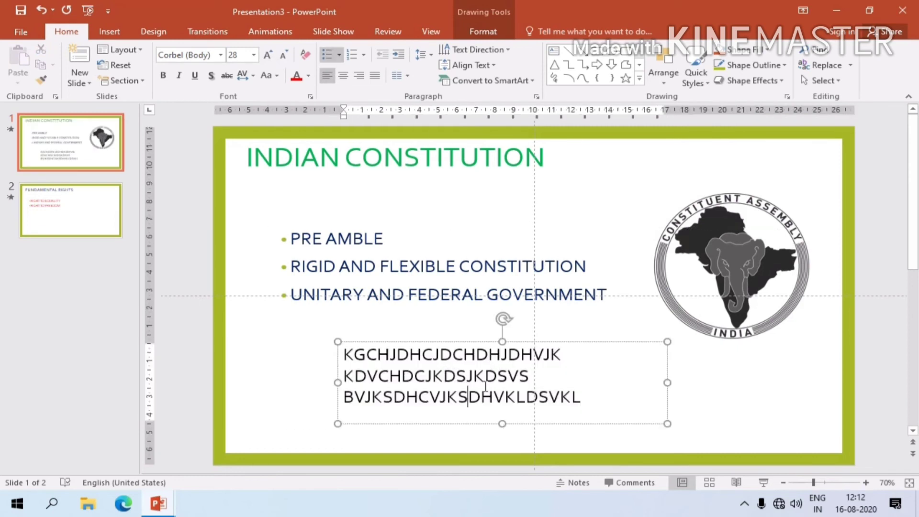
Give the filler text box a Fly In entrance and go to the File backstage
{"action": "left_click", "coordinate": [270, 31]}
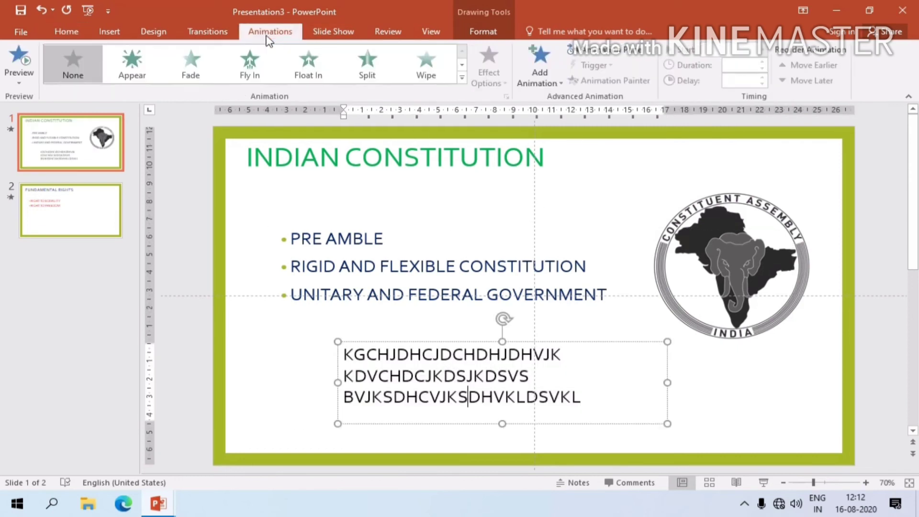
{"action": "left_click", "coordinate": [250, 64]}
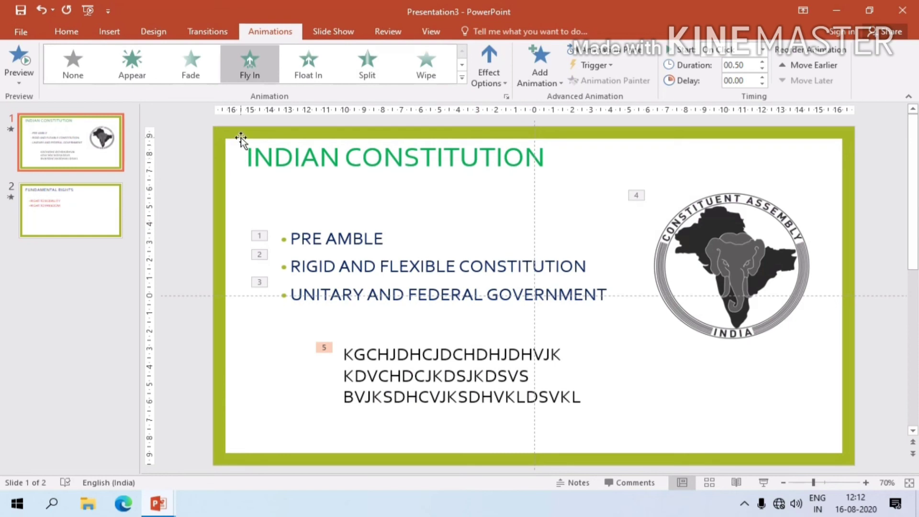
{"action": "left_click", "coordinate": [22, 34]}
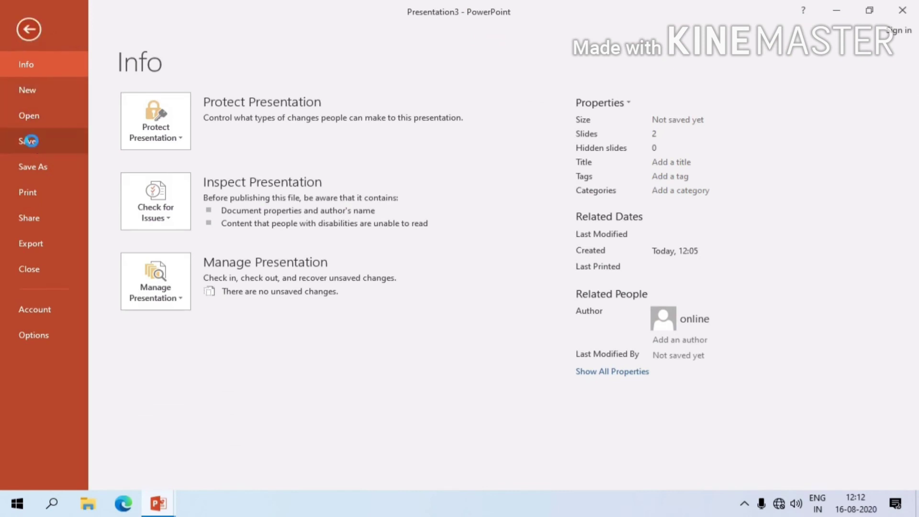
Save the deck to the Desktop as INDIAN CONSTITUTION and close PowerPoint
{"action": "left_click", "coordinate": [33, 142]}
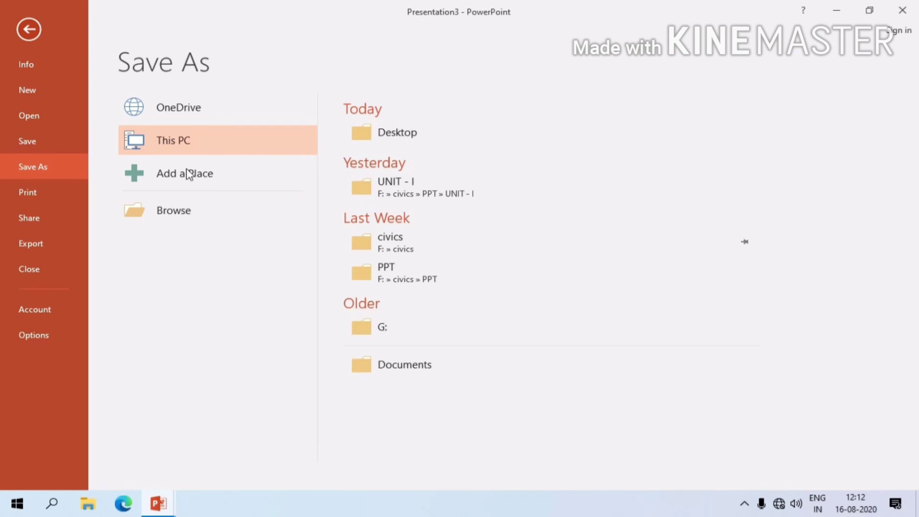
{"action": "left_click", "coordinate": [398, 133]}
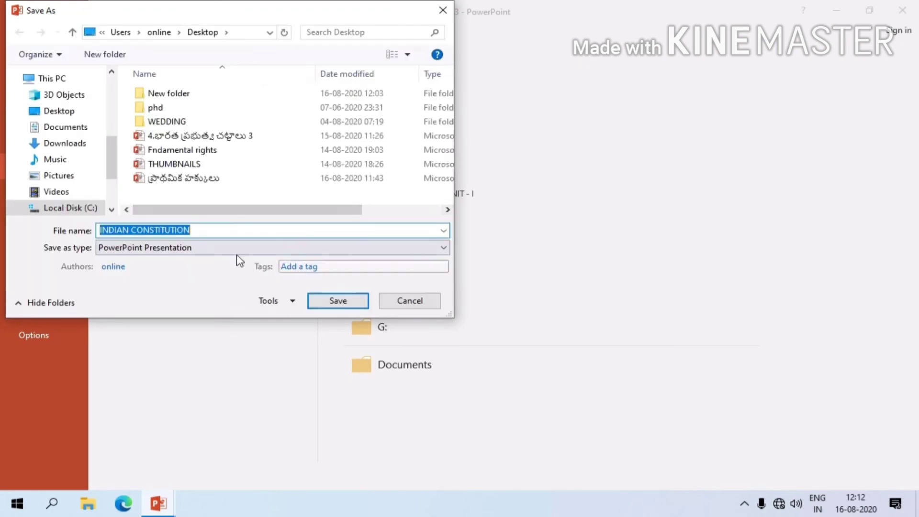
{"action": "left_click", "coordinate": [69, 116]}
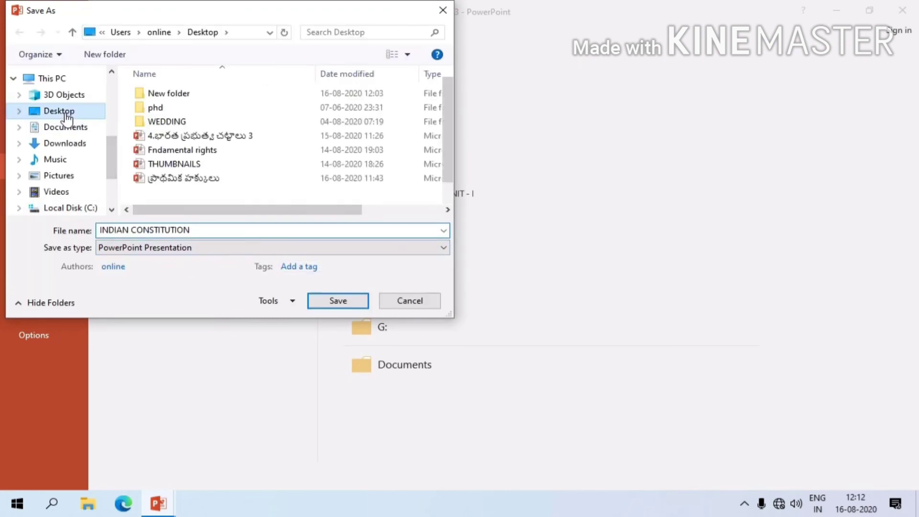
{"action": "left_click", "coordinate": [205, 230]}
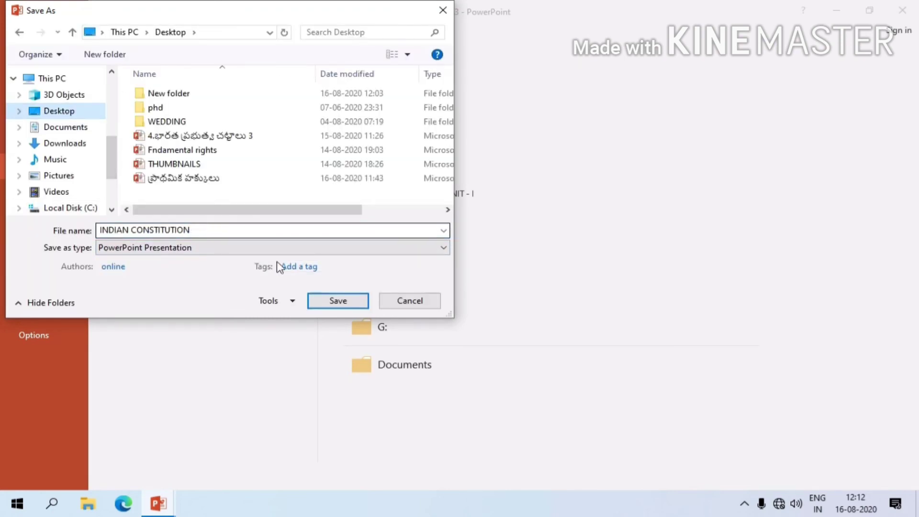
{"action": "left_click", "coordinate": [339, 302]}
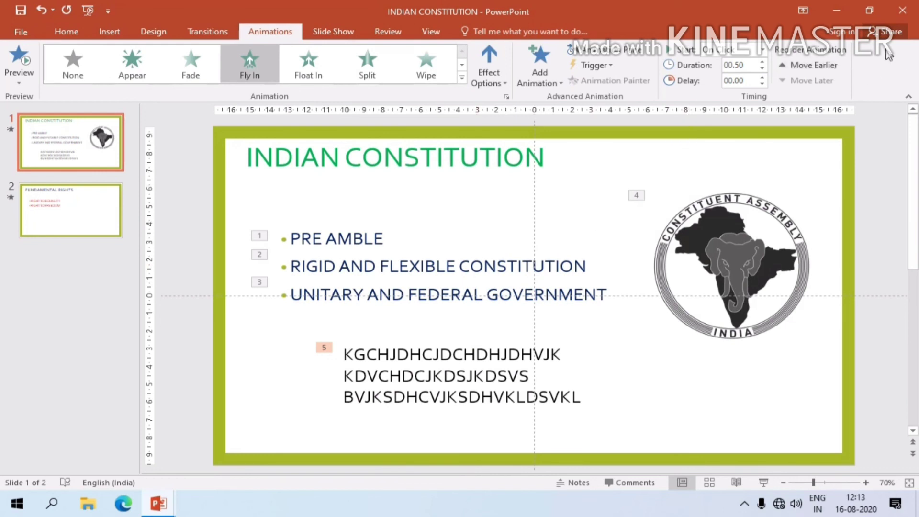
{"action": "left_click", "coordinate": [903, 18]}
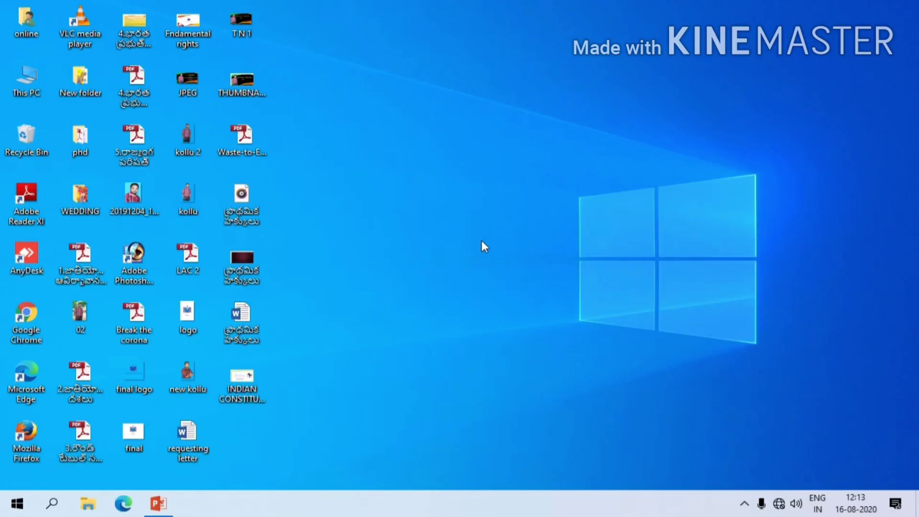